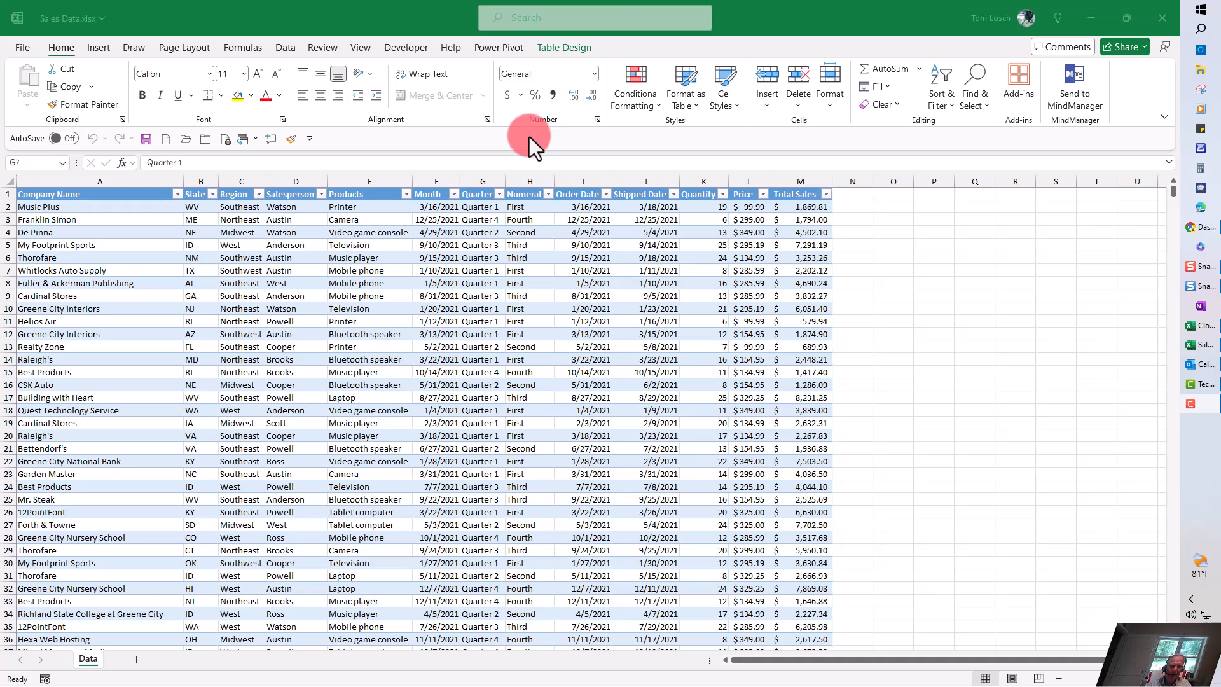
Step: Examine the extent of the sales data table, going to its last row and back to the first cell
click(441, 296)
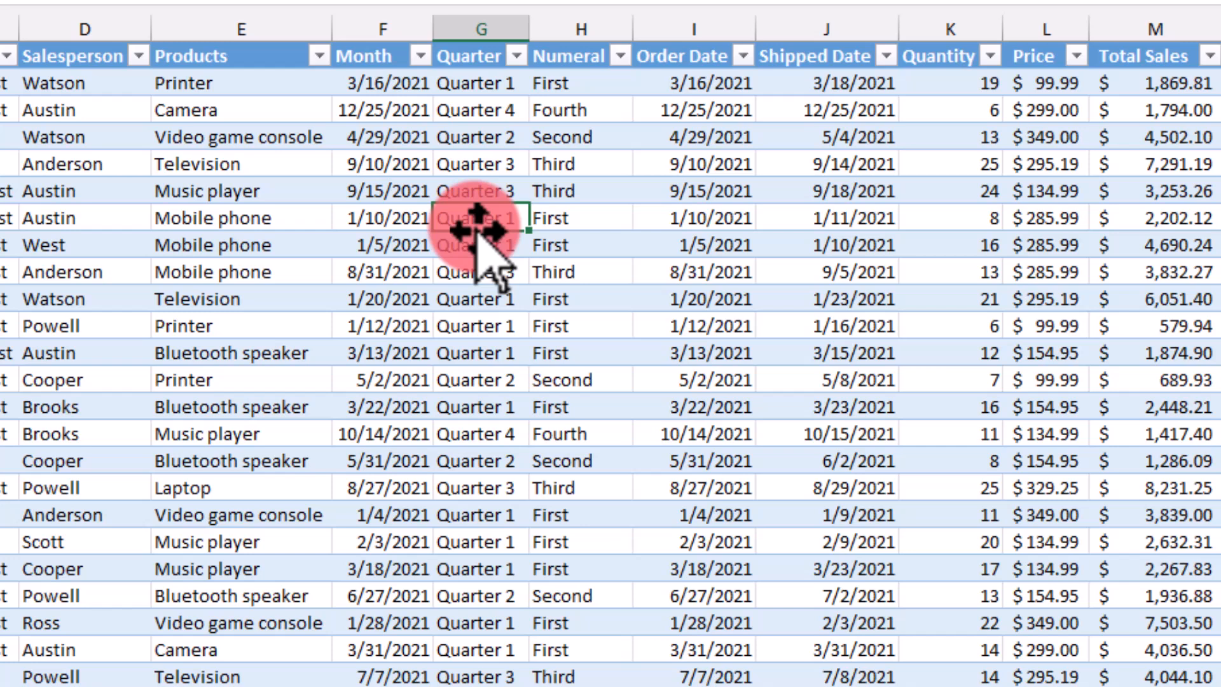
double_click(478, 231)
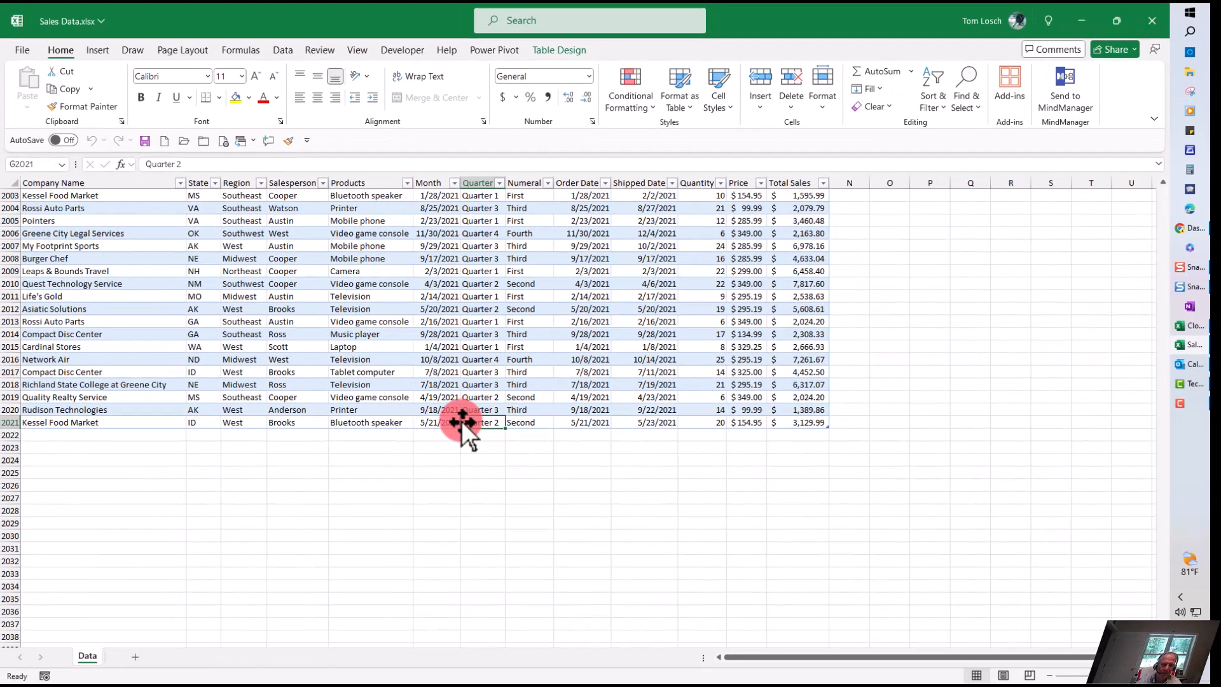
key(Home)
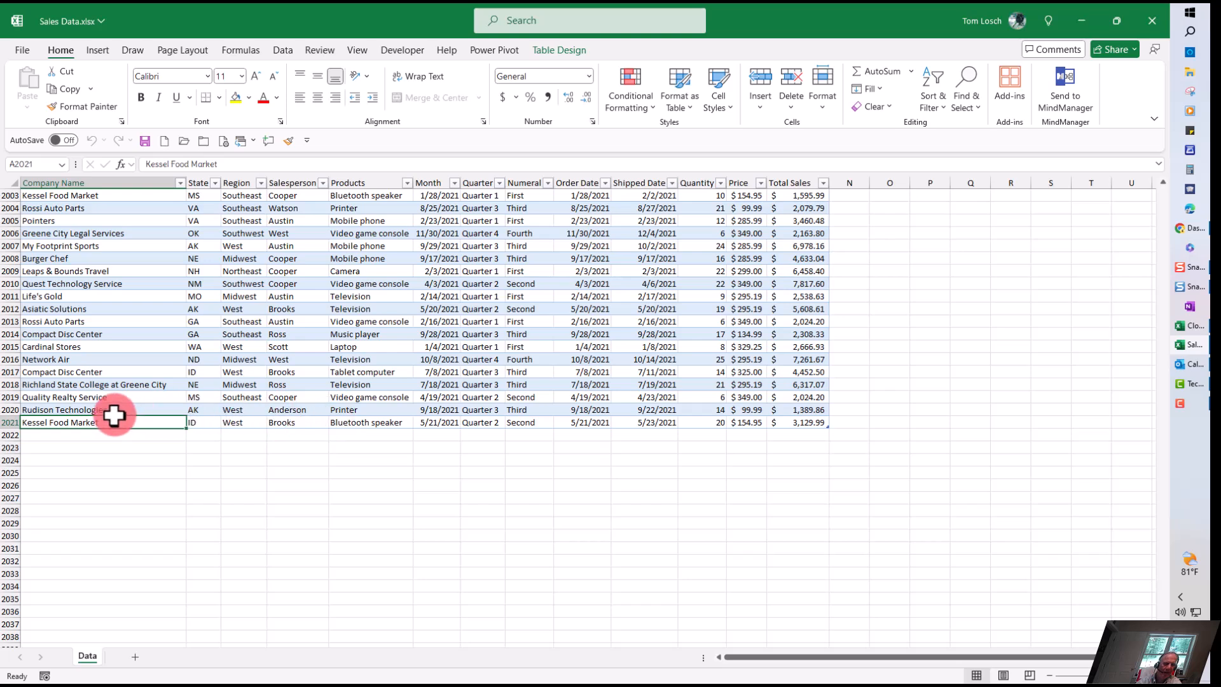
key(ctrl+Home)
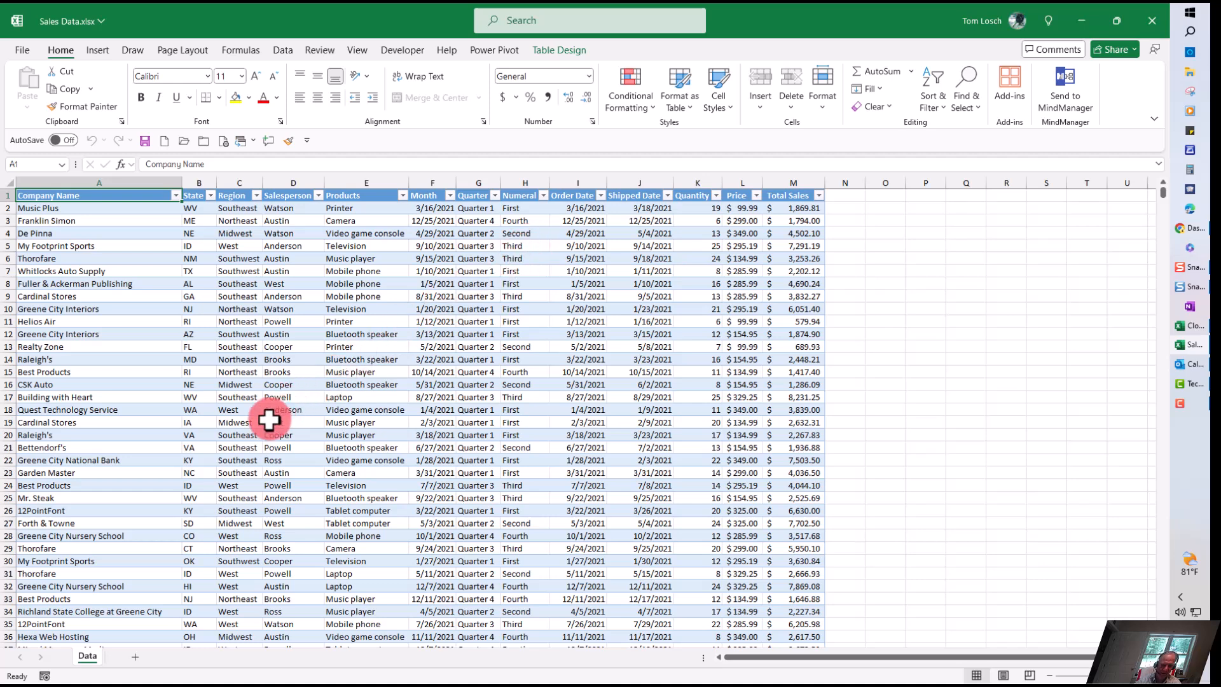
click(355, 348)
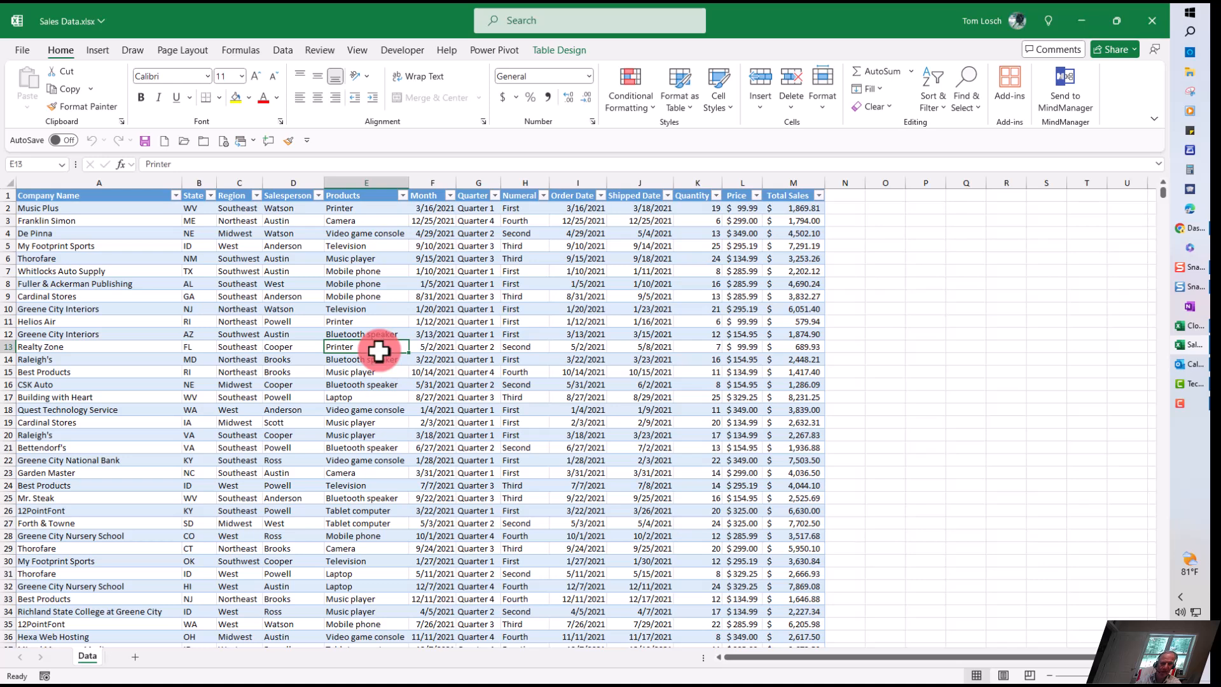
click(1060, 346)
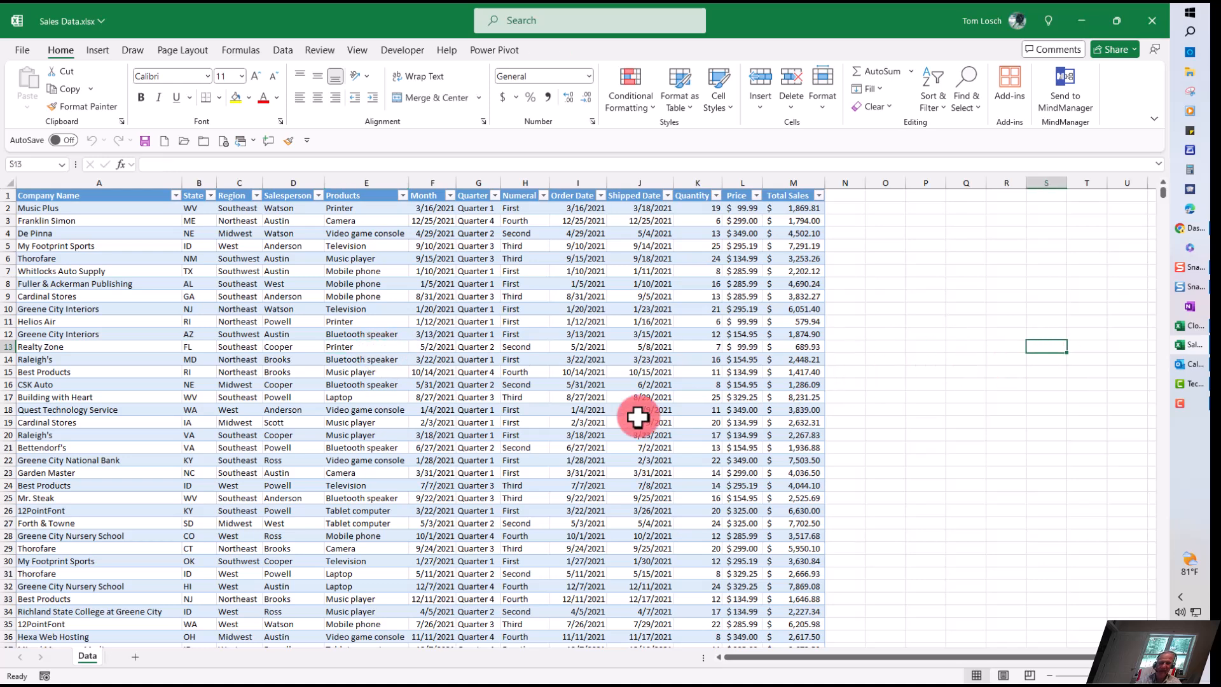
Step: Create a PivotTable from the SalesData table on a new worksheet
click(311, 459)
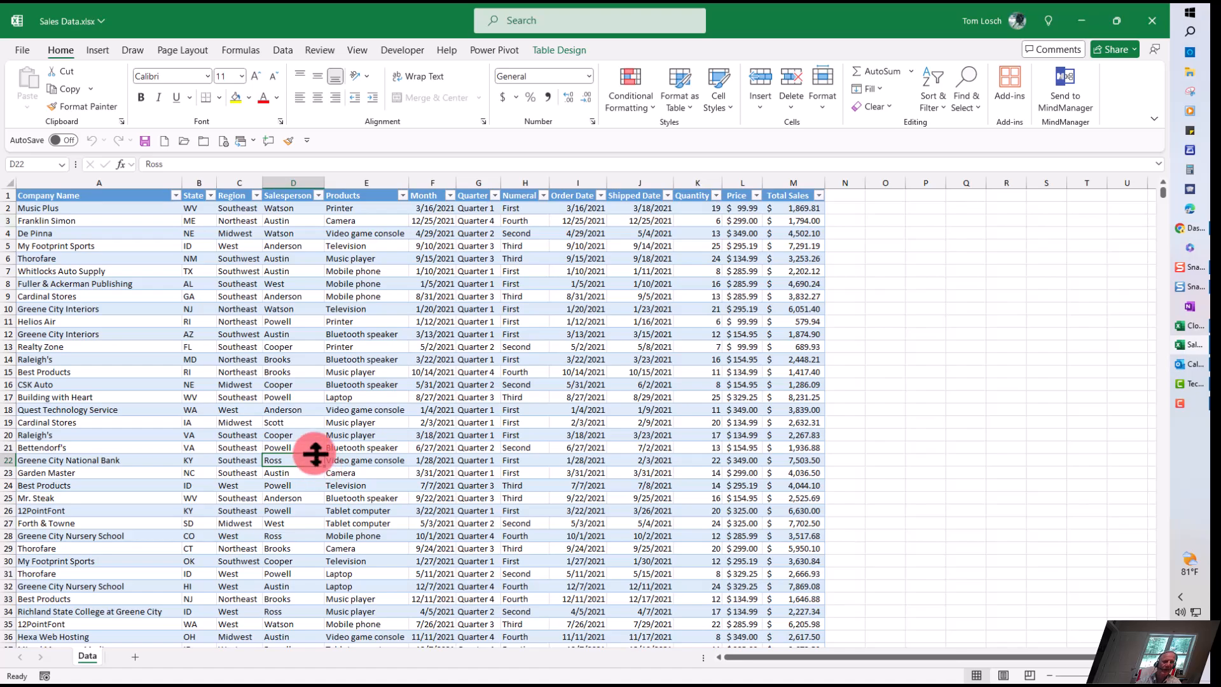
click(89, 49)
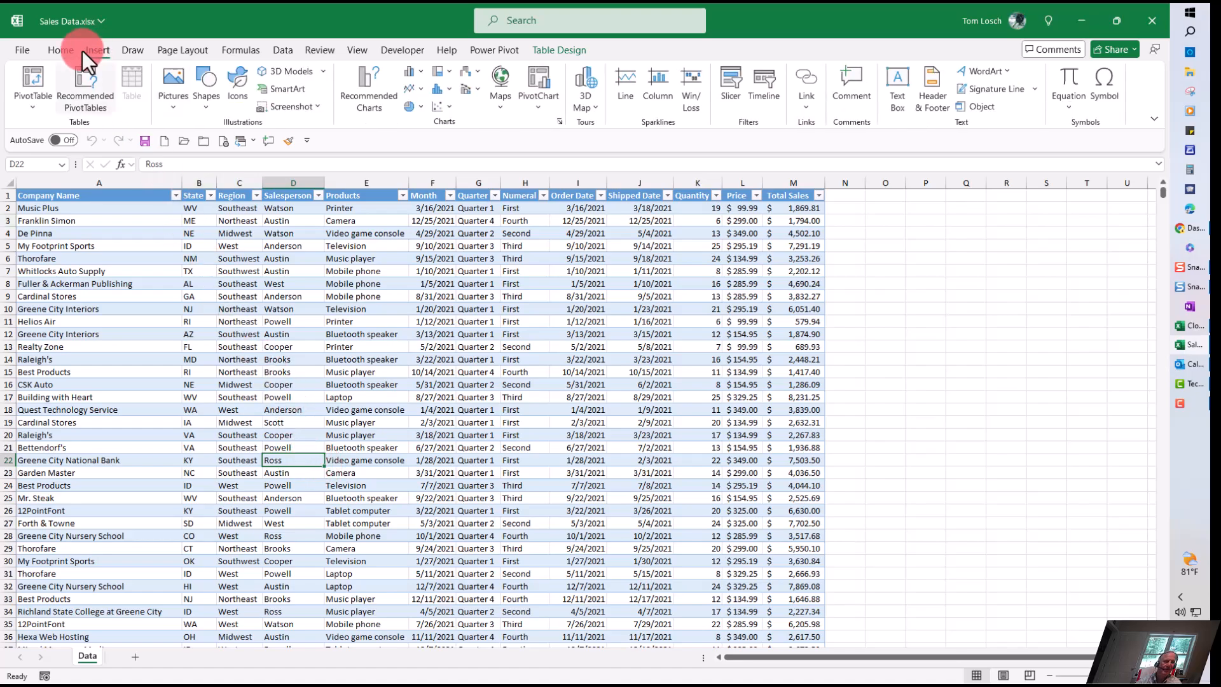
click(35, 78)
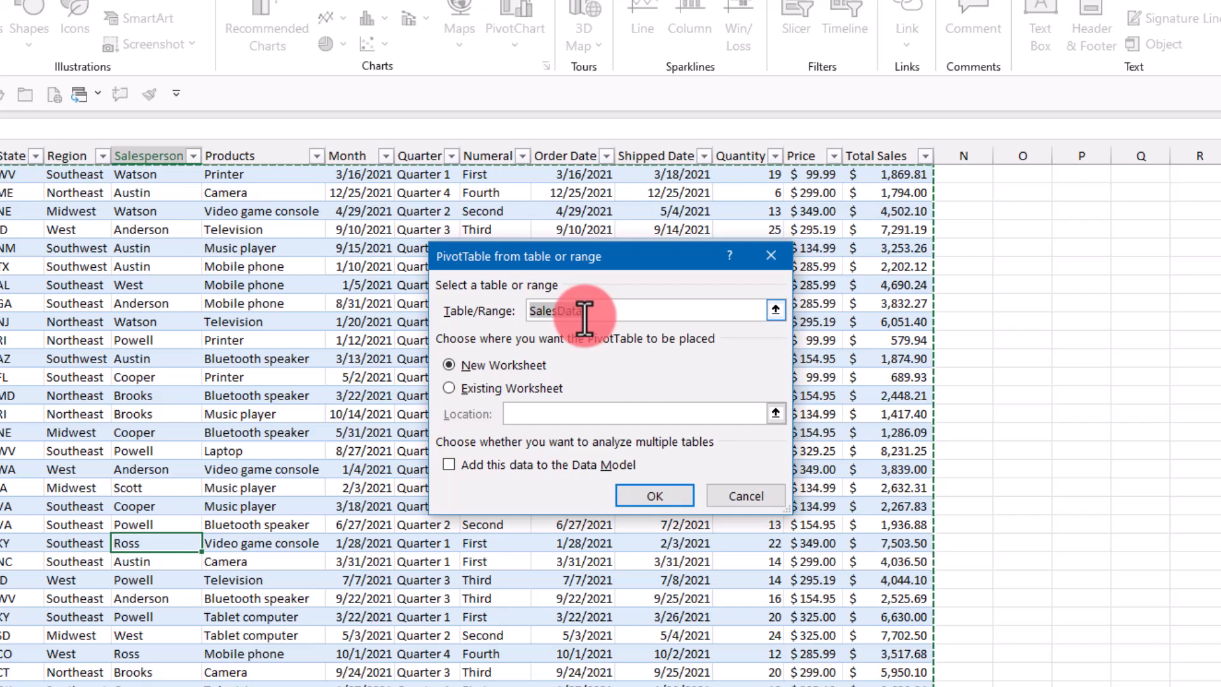
drag(583, 316, 525, 299)
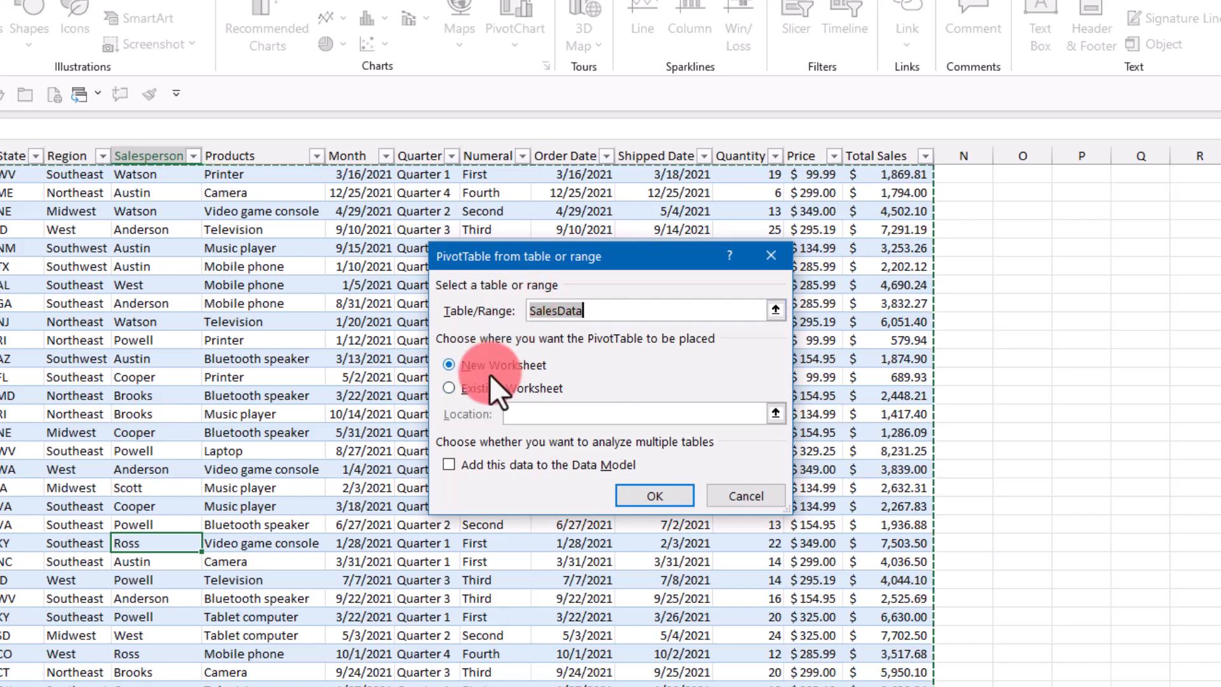
click(643, 495)
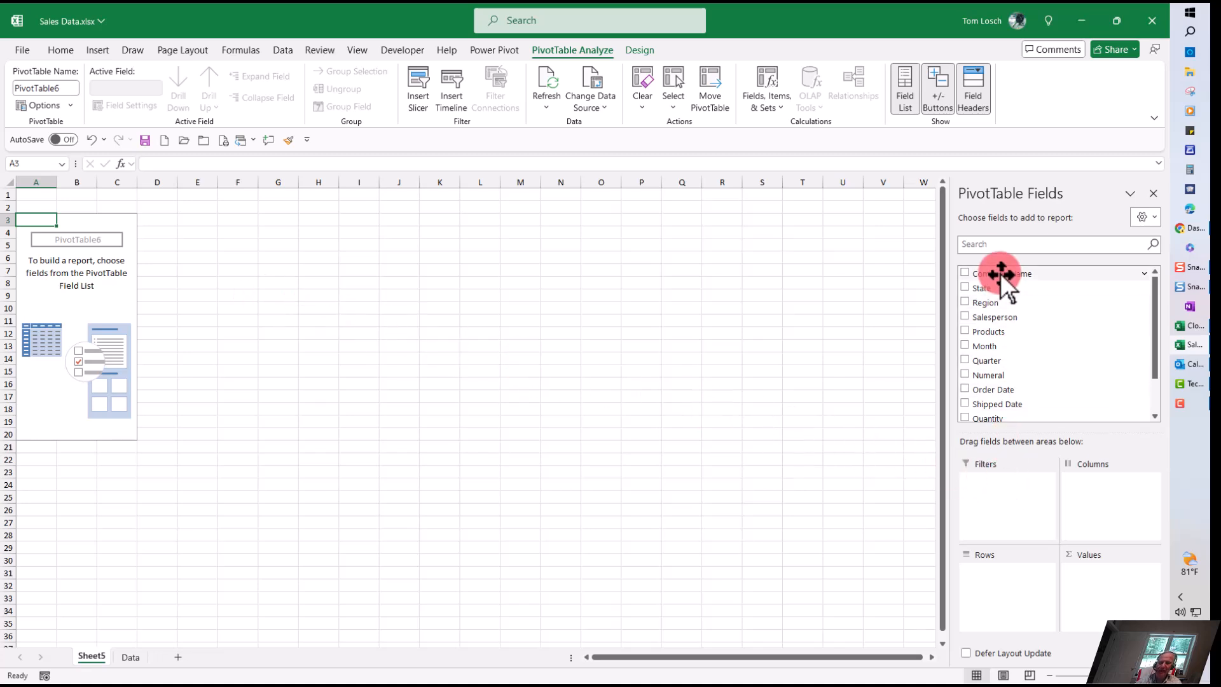
Step: Add Company Name to the PivotTable as a report filter
drag(1001, 273, 1001, 509)
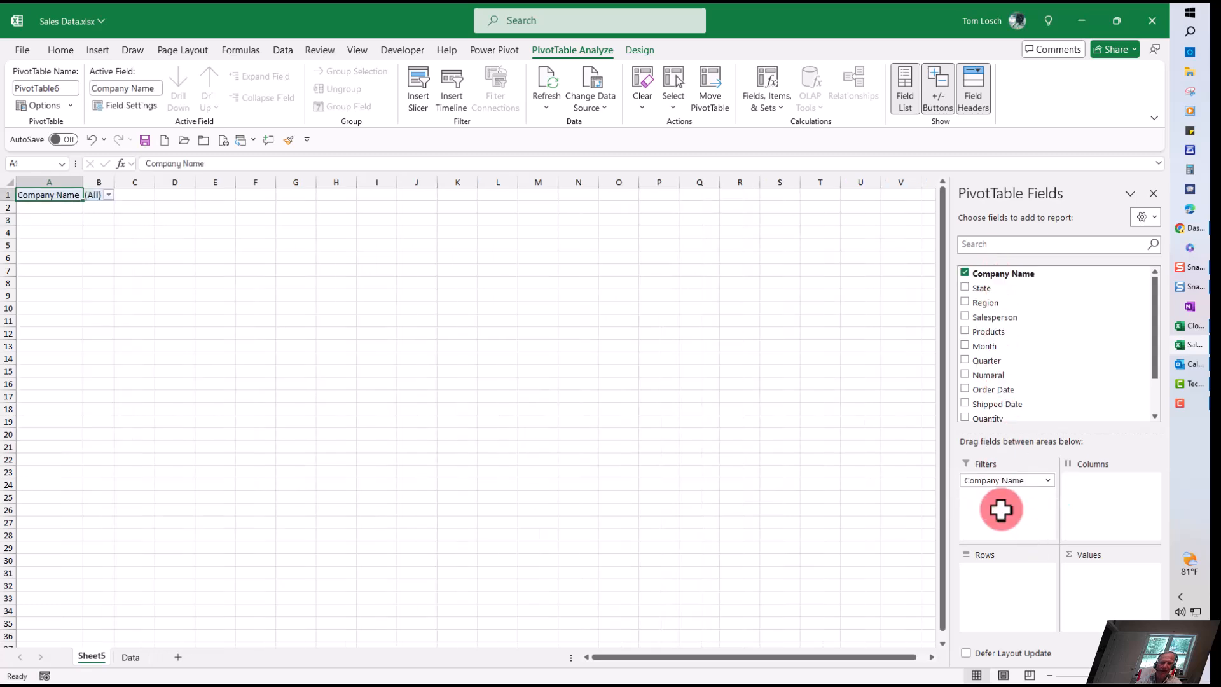
click(108, 194)
click(108, 194)
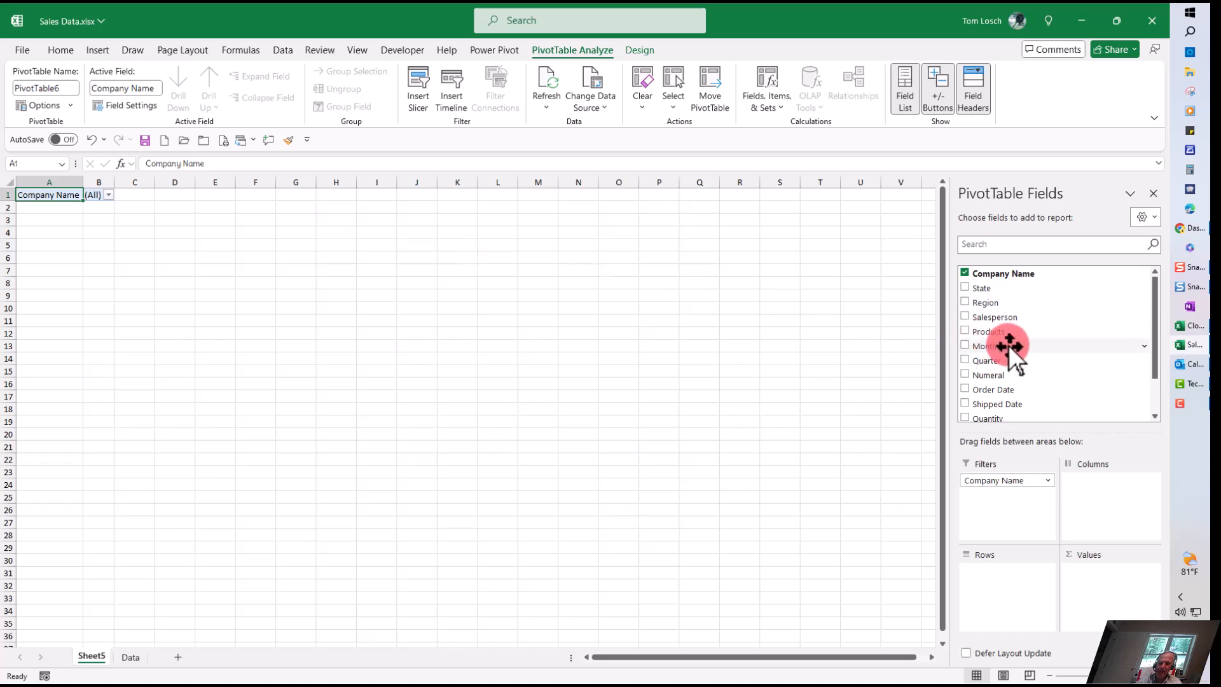
Step: Lay out the PivotTable with Region as columns and Products as rows
drag(988, 310, 1098, 490)
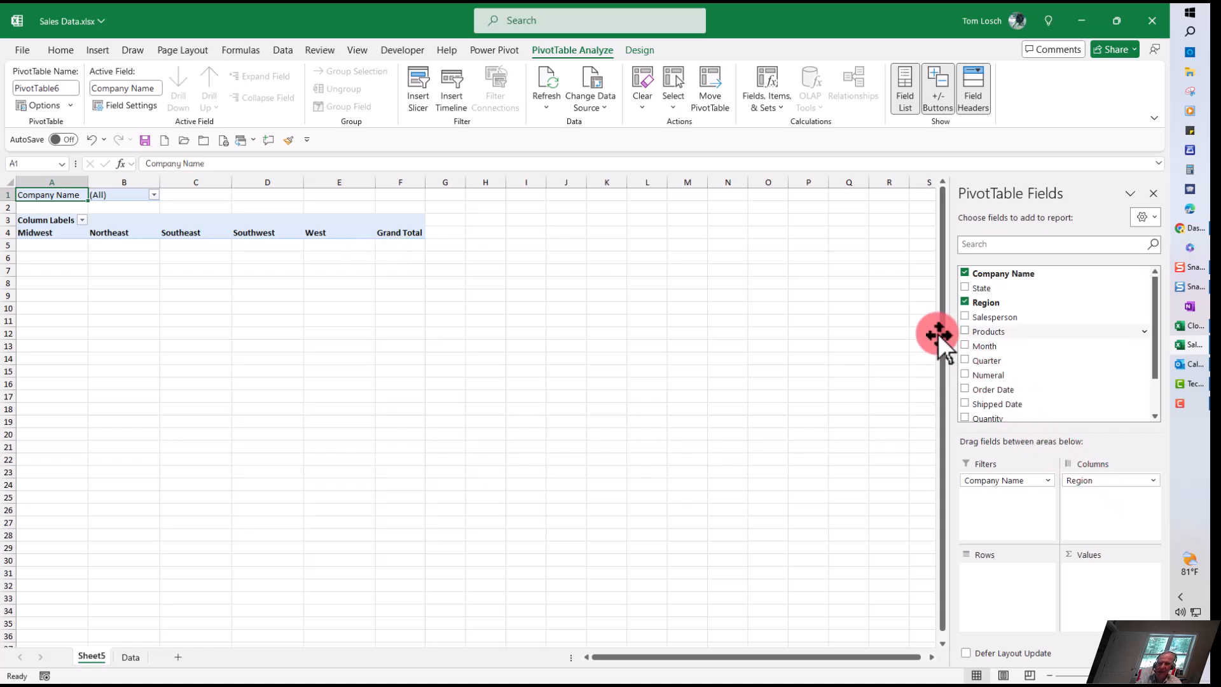
drag(976, 332, 989, 335)
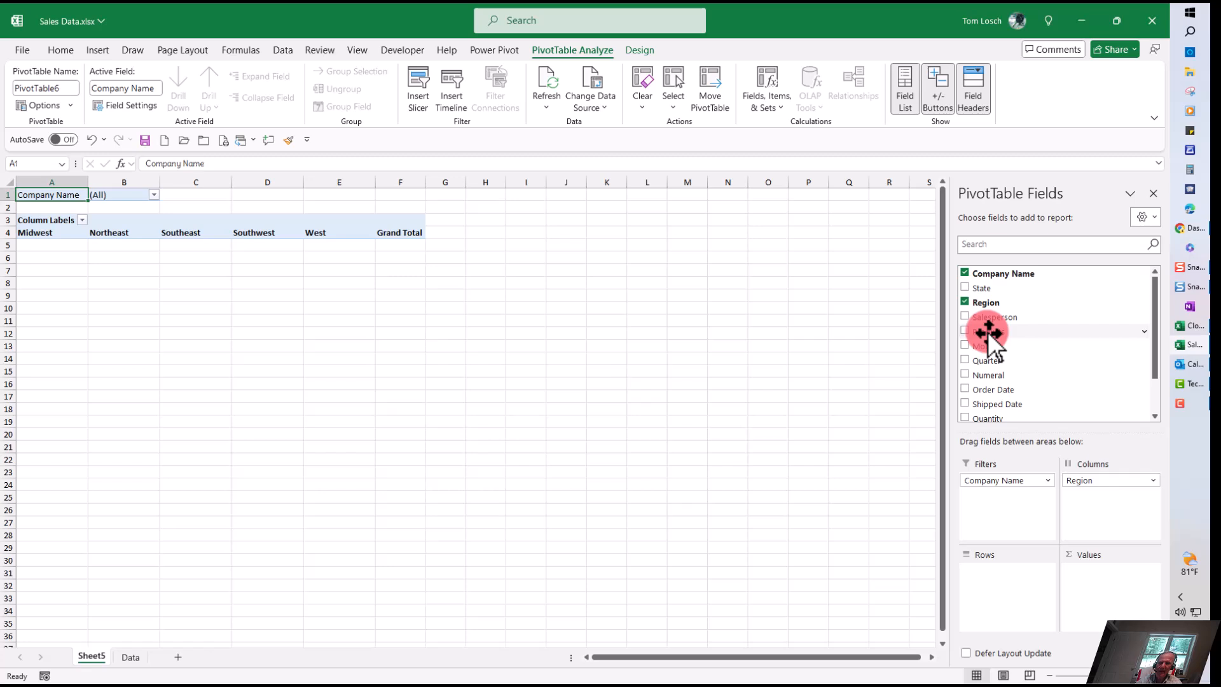
drag(988, 335, 996, 597)
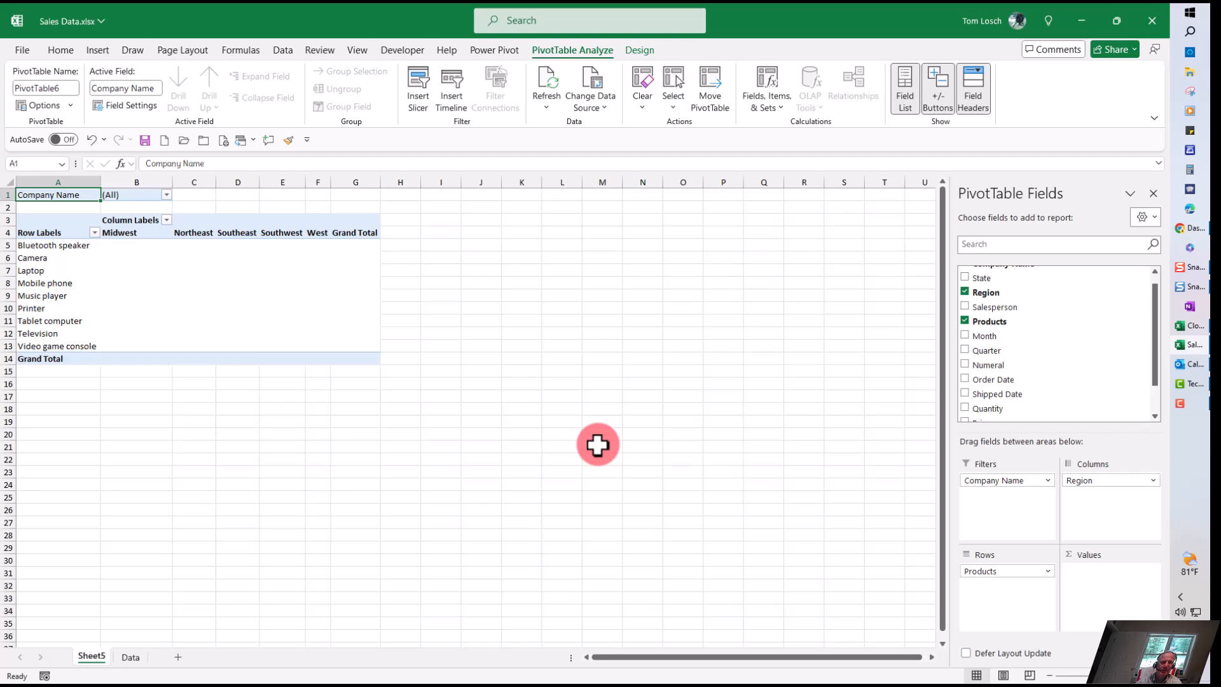
Step: Check the source data sheet, then summarize Quantity as the PivotTable's values
click(141, 657)
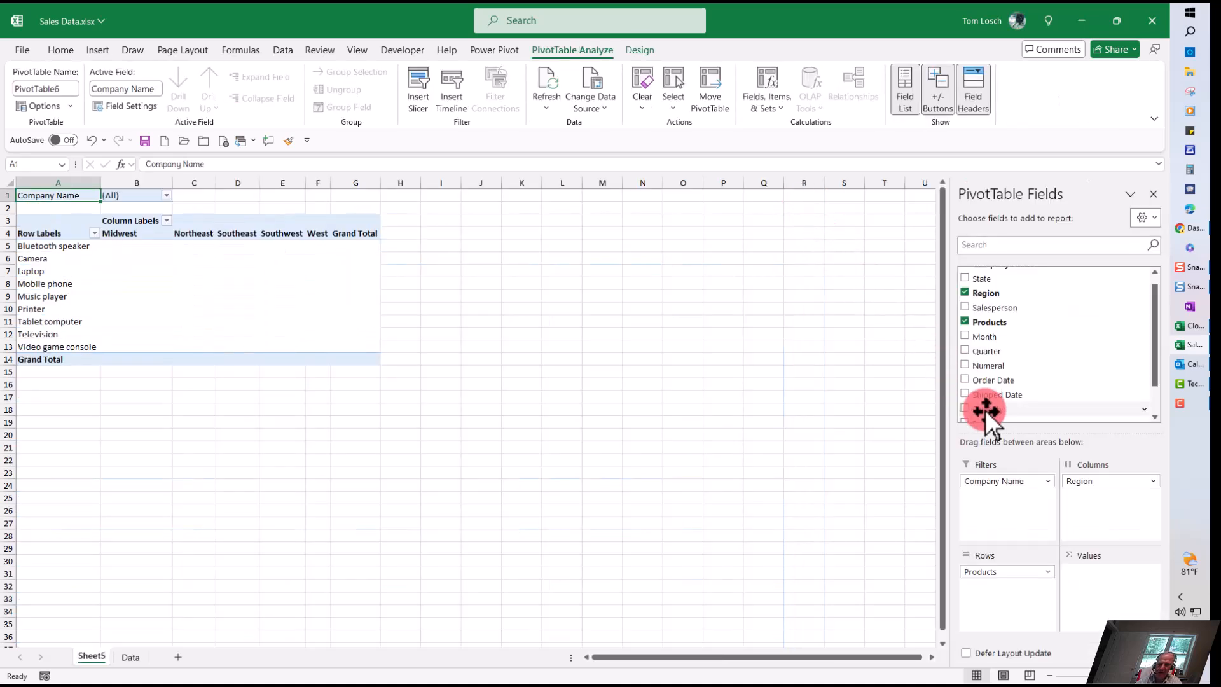
drag(986, 409, 1090, 594)
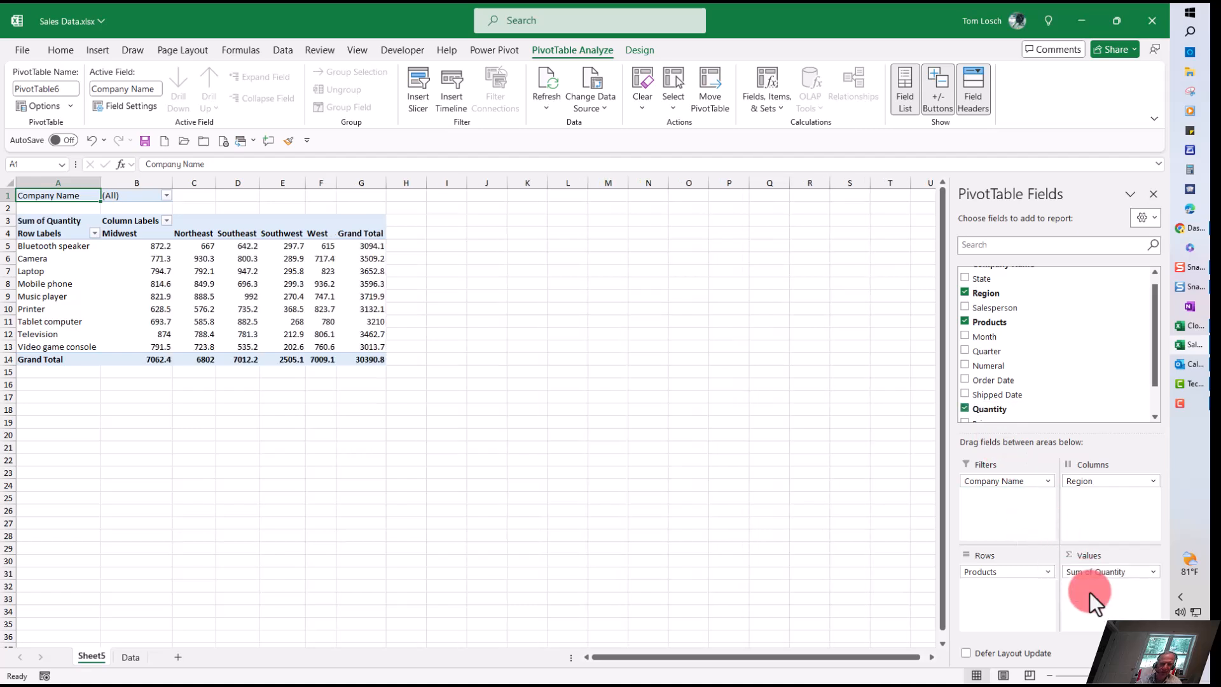
click(248, 284)
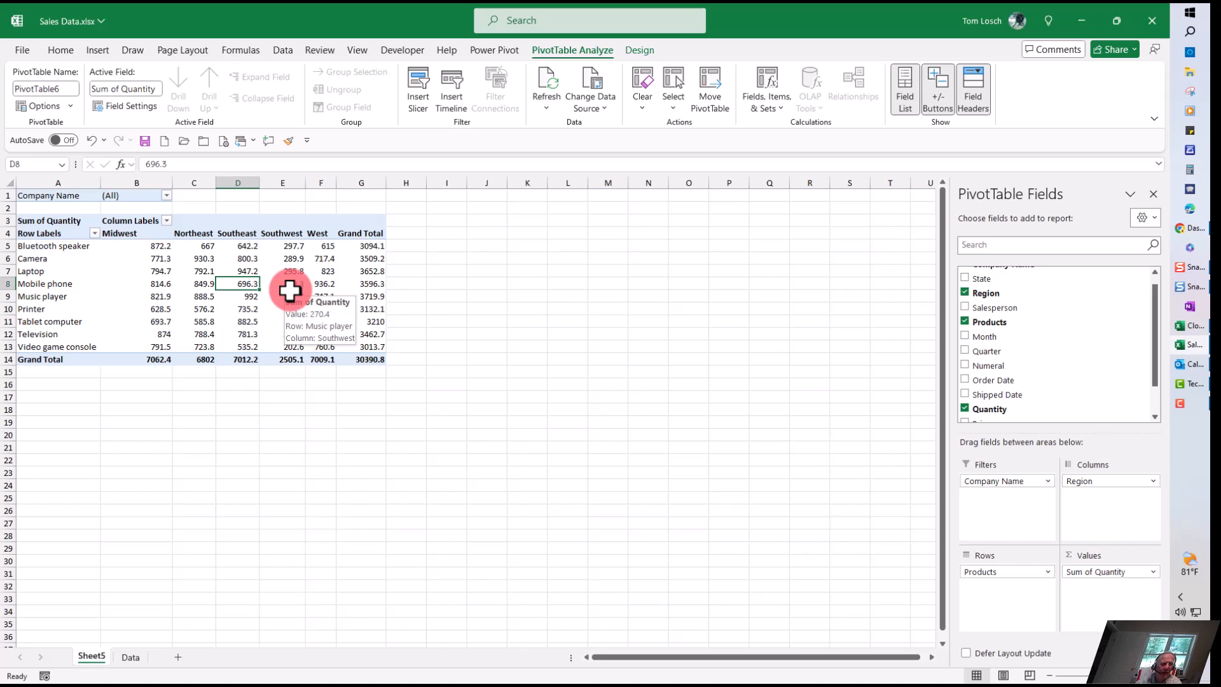
Step: Filter the PivotTable by Company Name to show only 12PointFont, A Plus Lawn Care and Asiatic Solutions
click(166, 196)
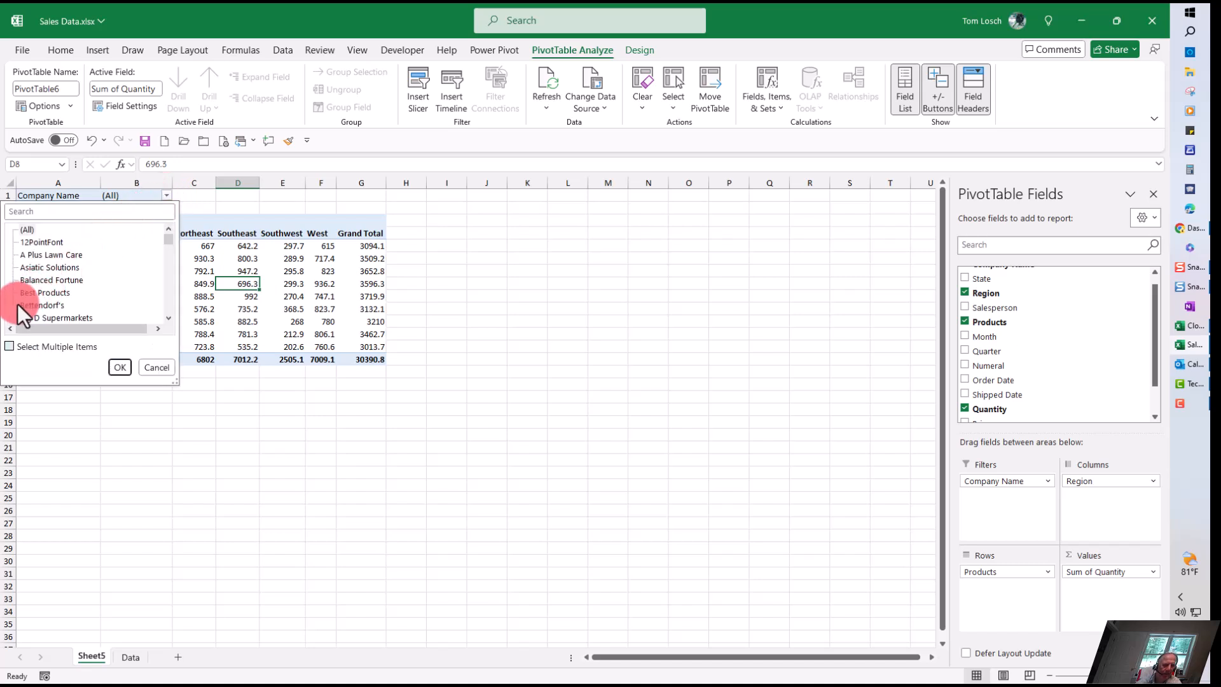
click(9, 346)
click(22, 229)
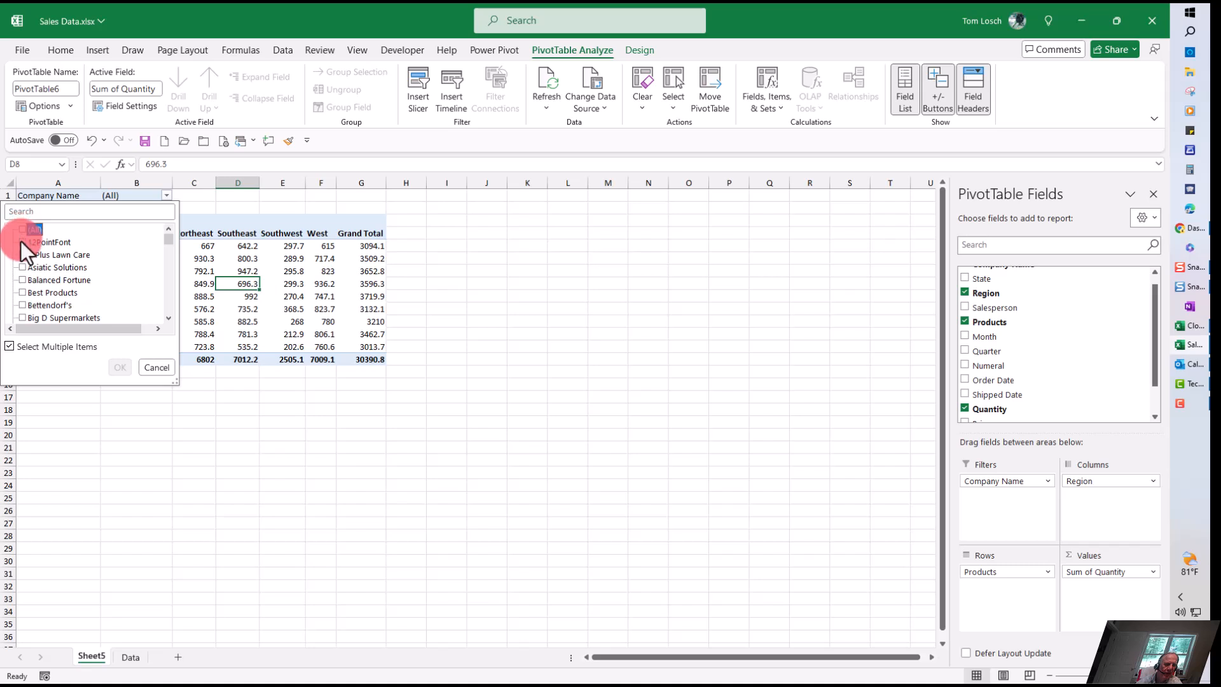
click(22, 242)
click(21, 254)
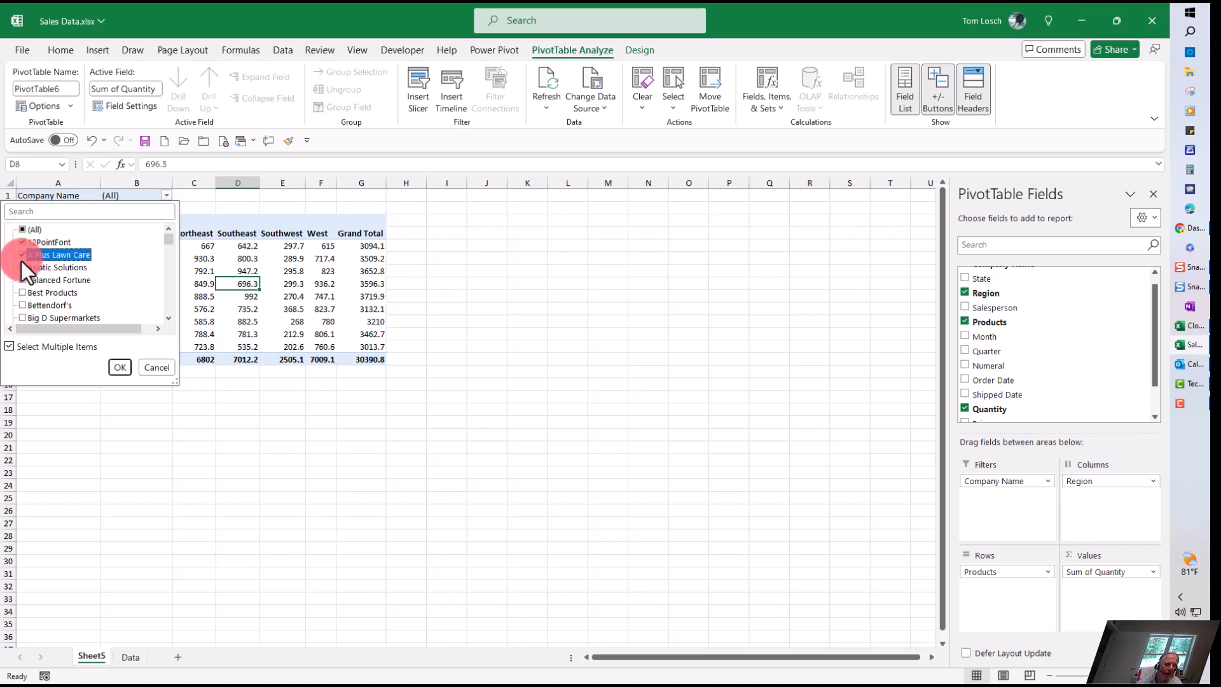
click(22, 269)
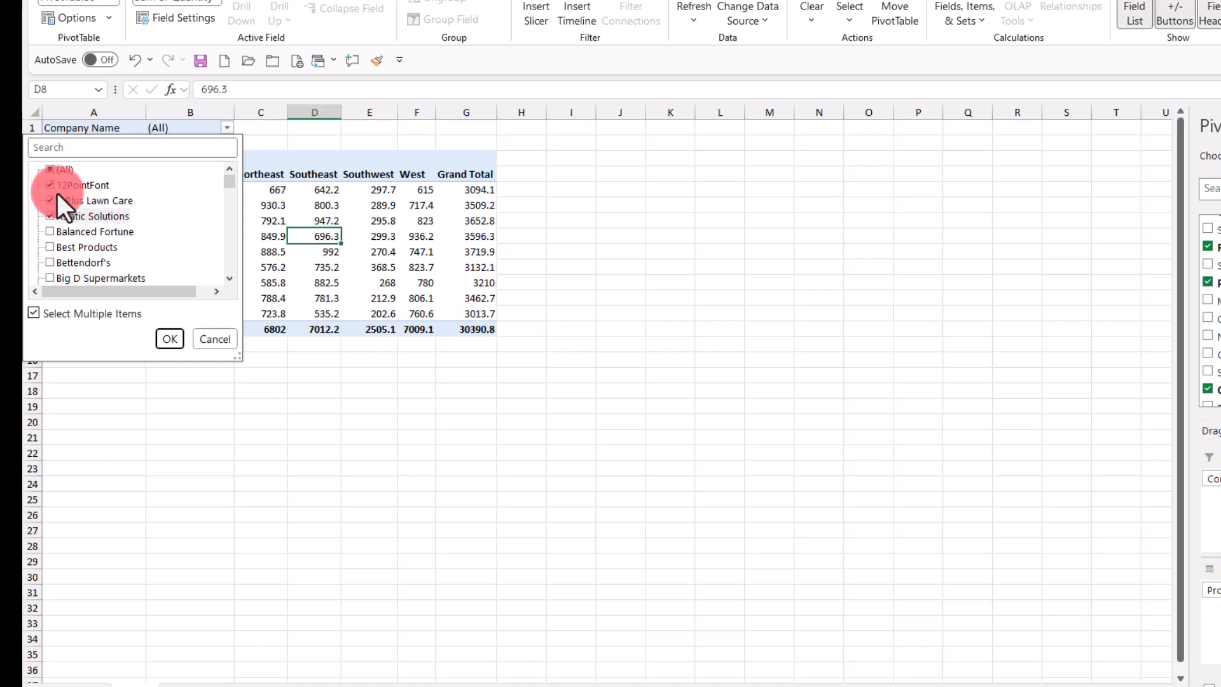
click(170, 338)
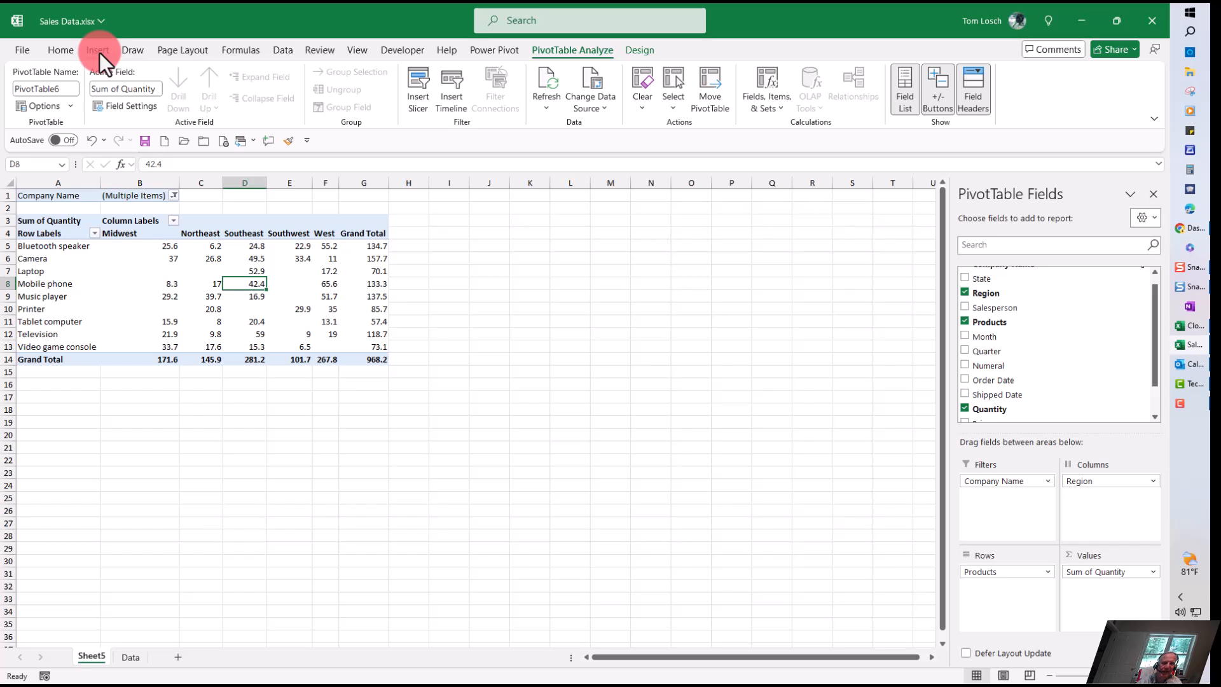
click(636, 50)
click(582, 51)
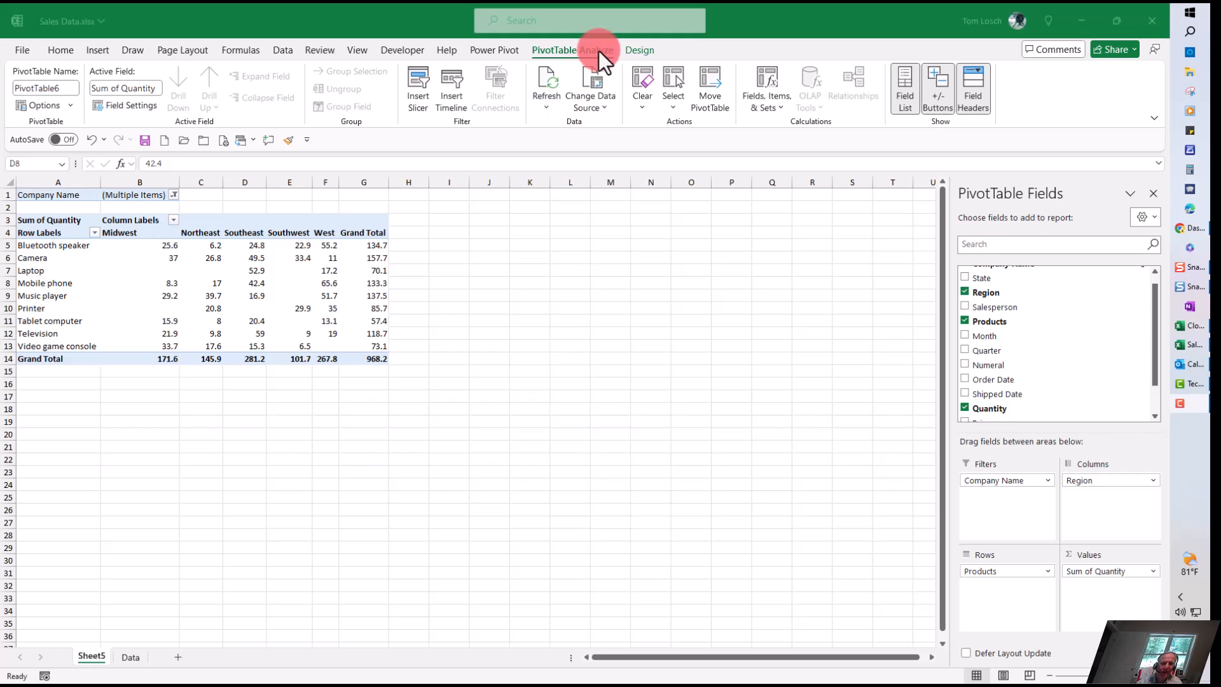
click(97, 50)
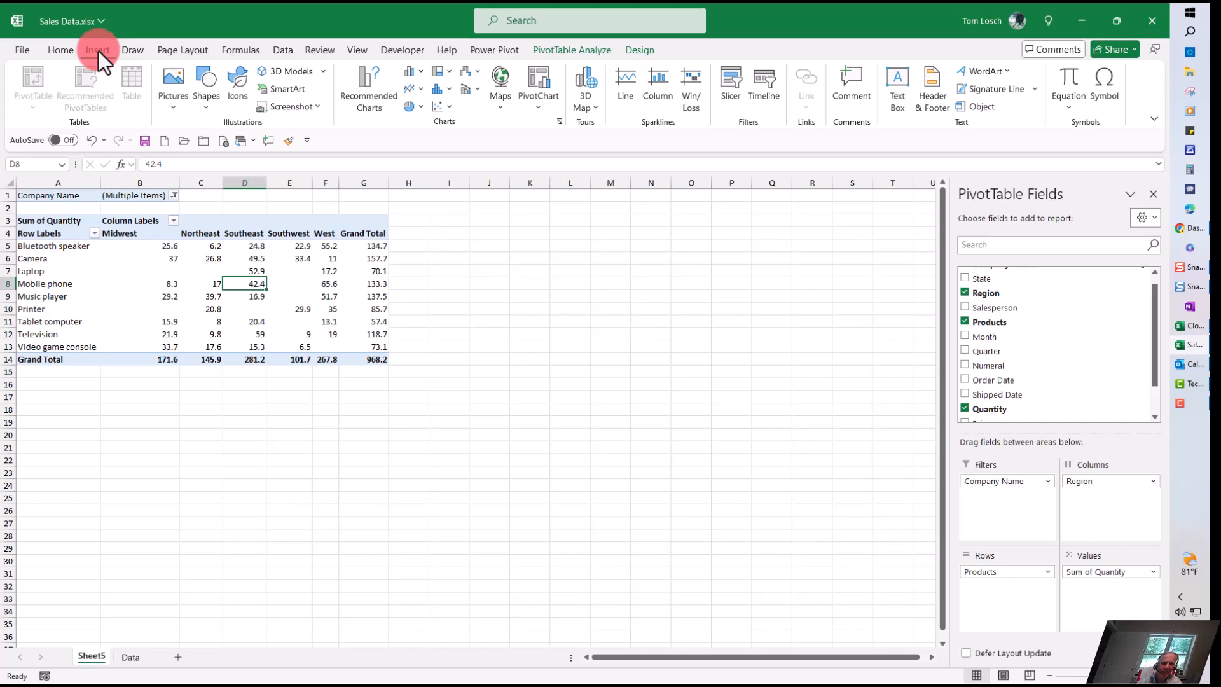
click(729, 76)
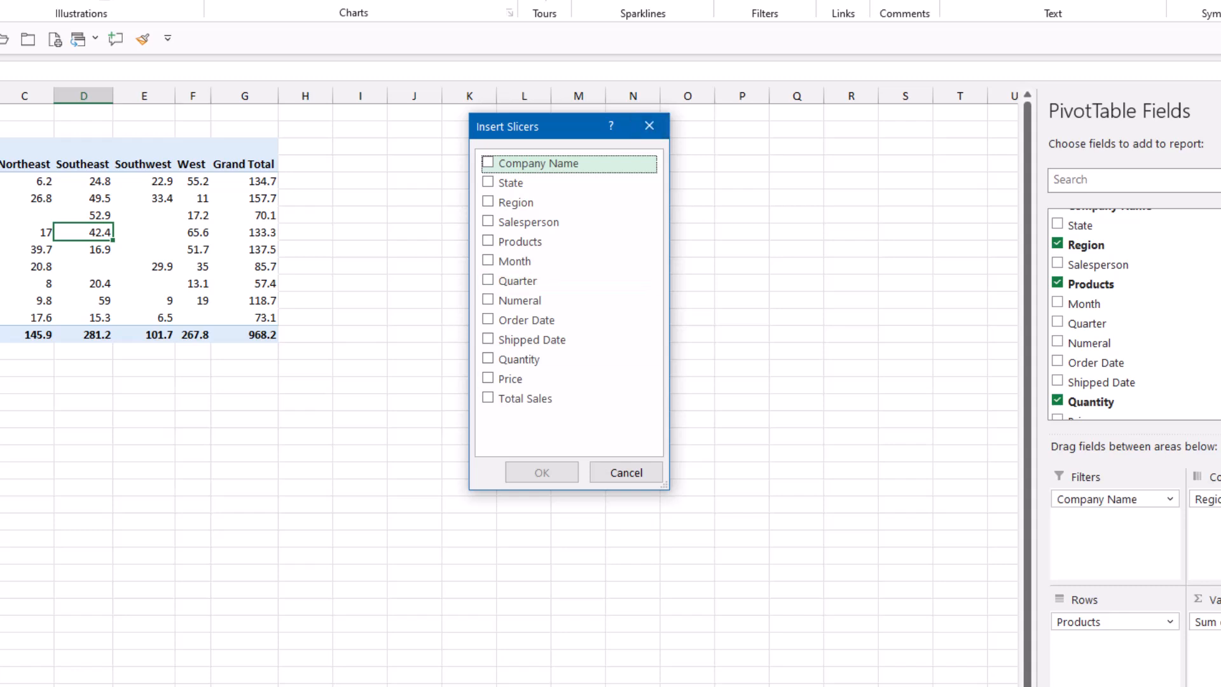
click(622, 476)
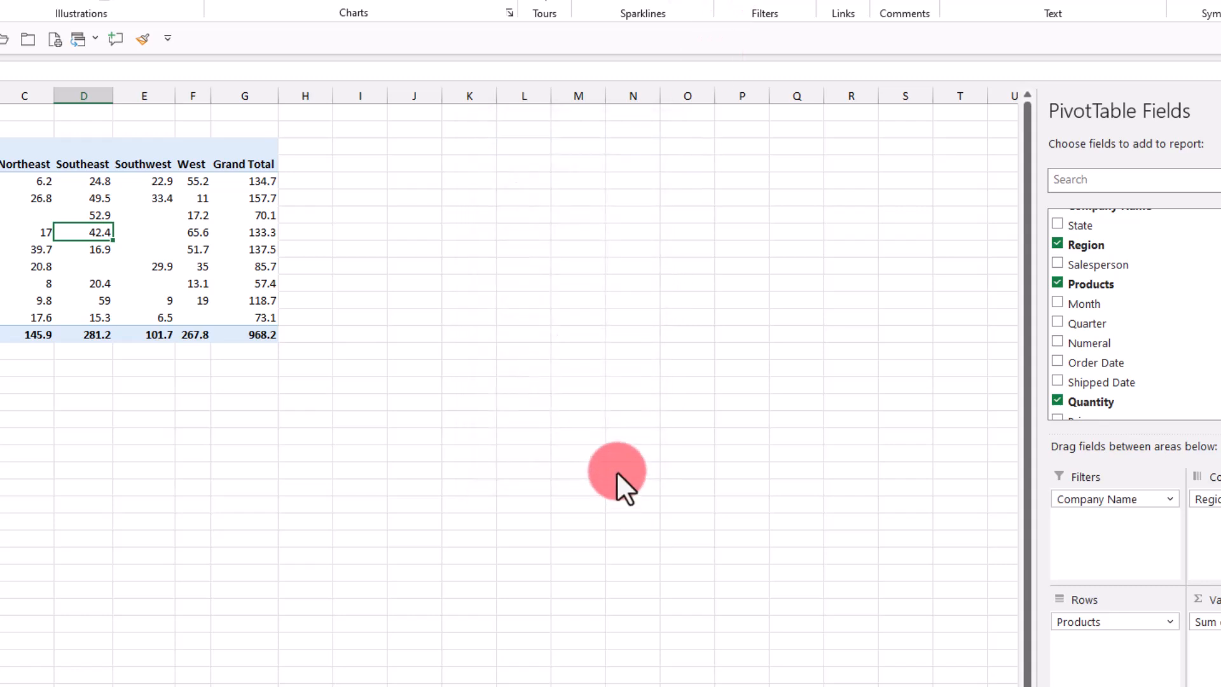
Step: Insert slicers for Company Name and Region for the PivotTable
click(540, 1)
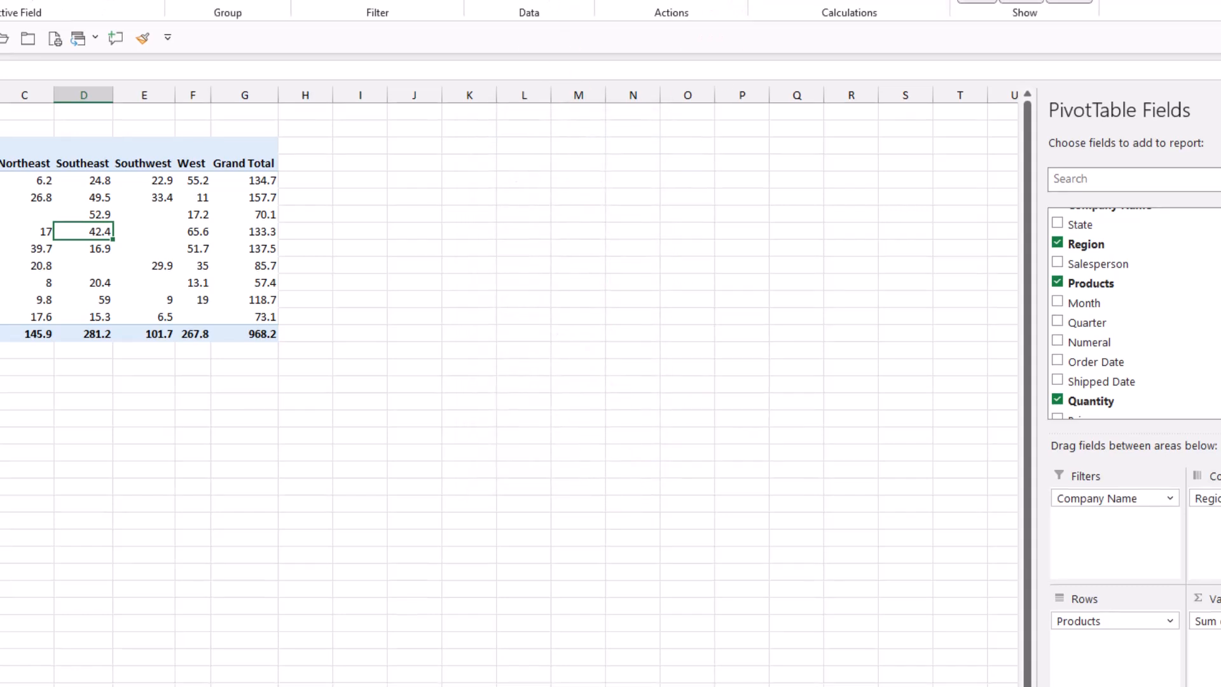
click(348, 2)
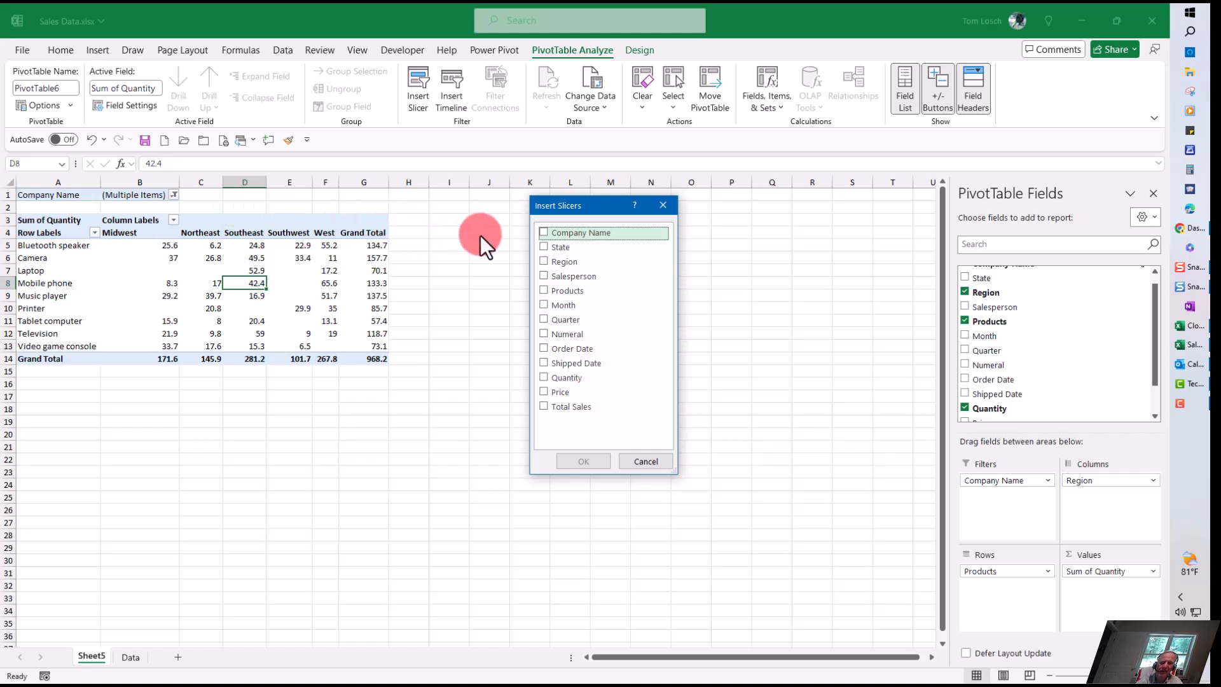
click(542, 232)
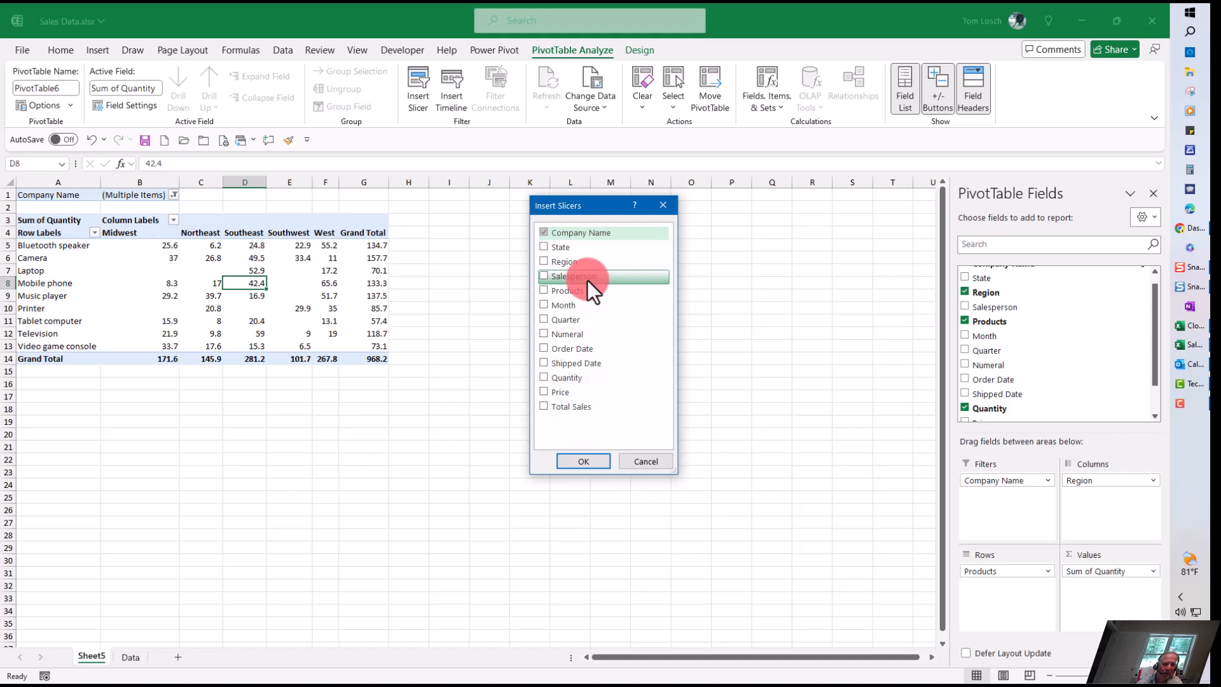
click(543, 261)
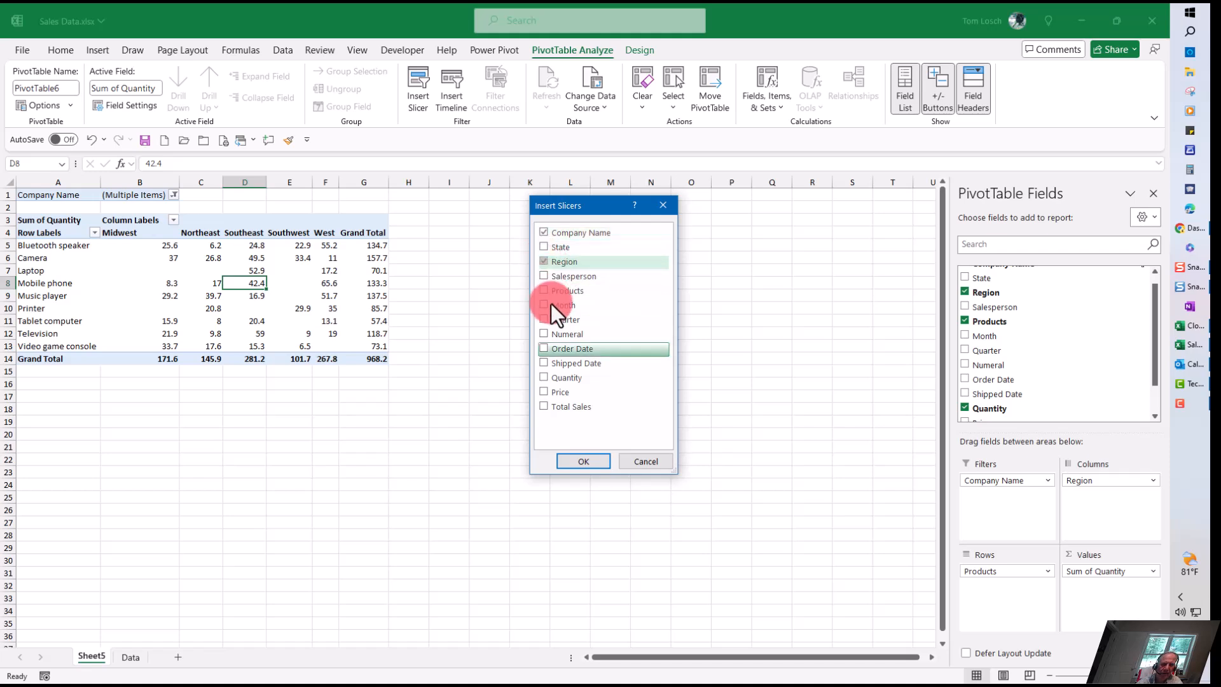
click(581, 461)
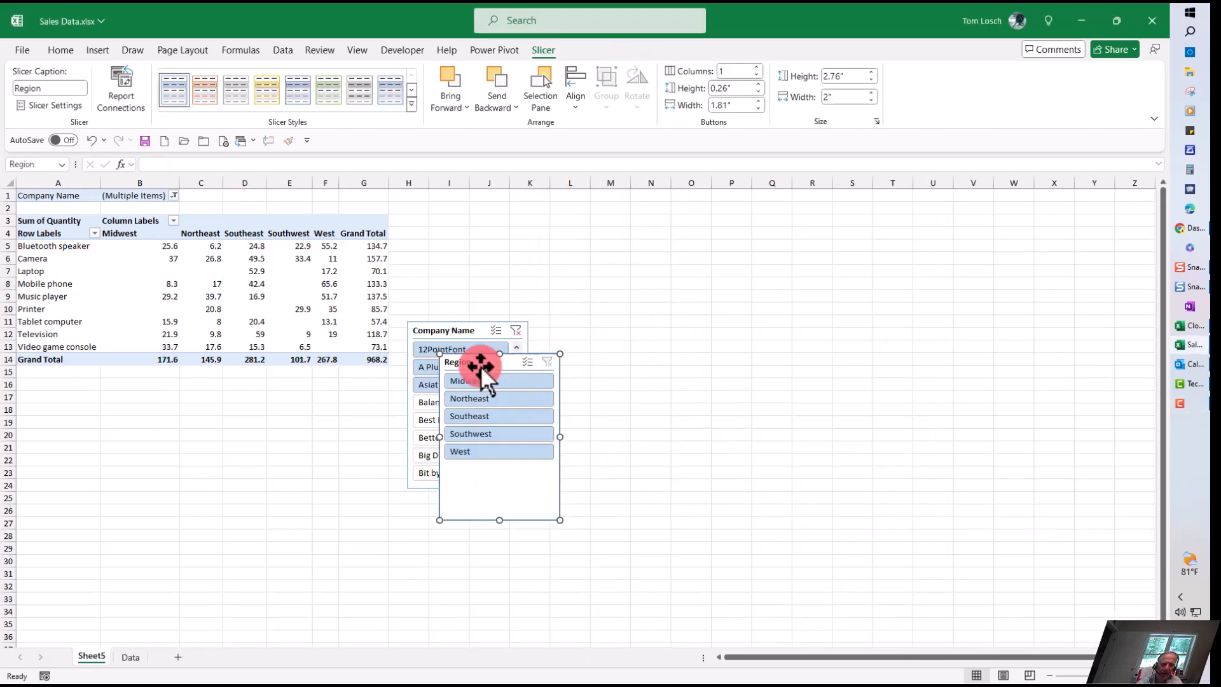
Step: Move the Region slicer off the Company Name slicer so they sit side by side, and reselect a PivotTable cell
drag(481, 366, 646, 339)
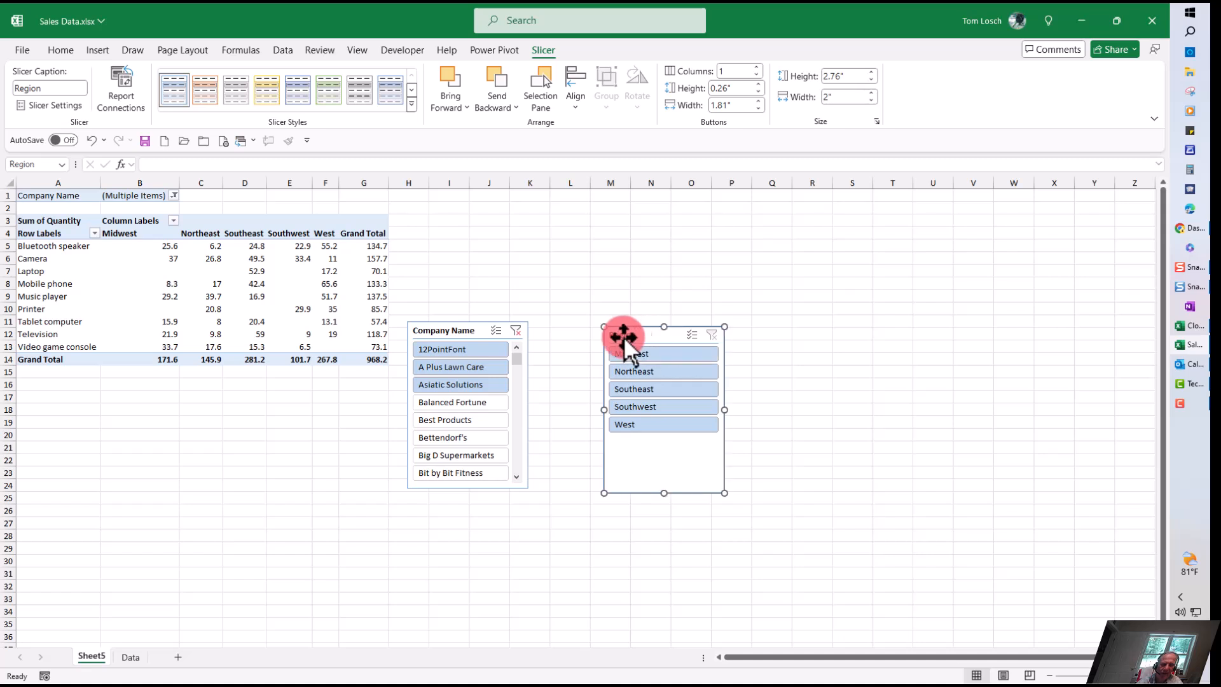
click(453, 330)
click(285, 302)
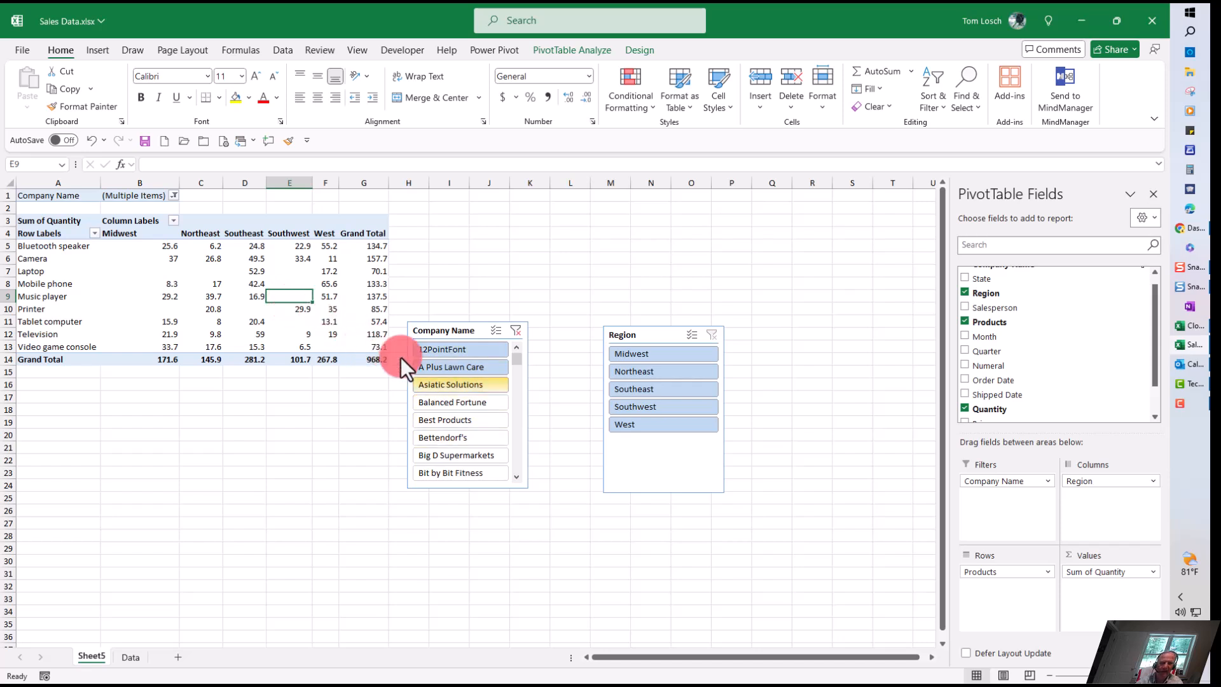
ctrl+click(466, 388)
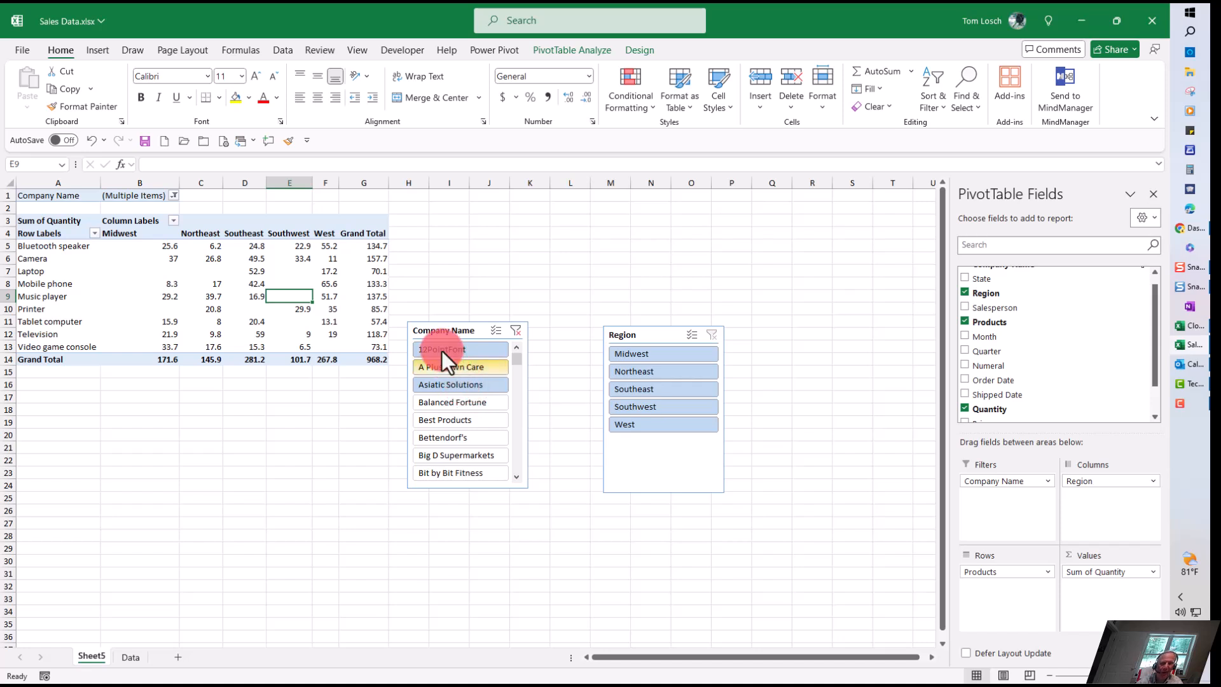
ctrl+click(459, 384)
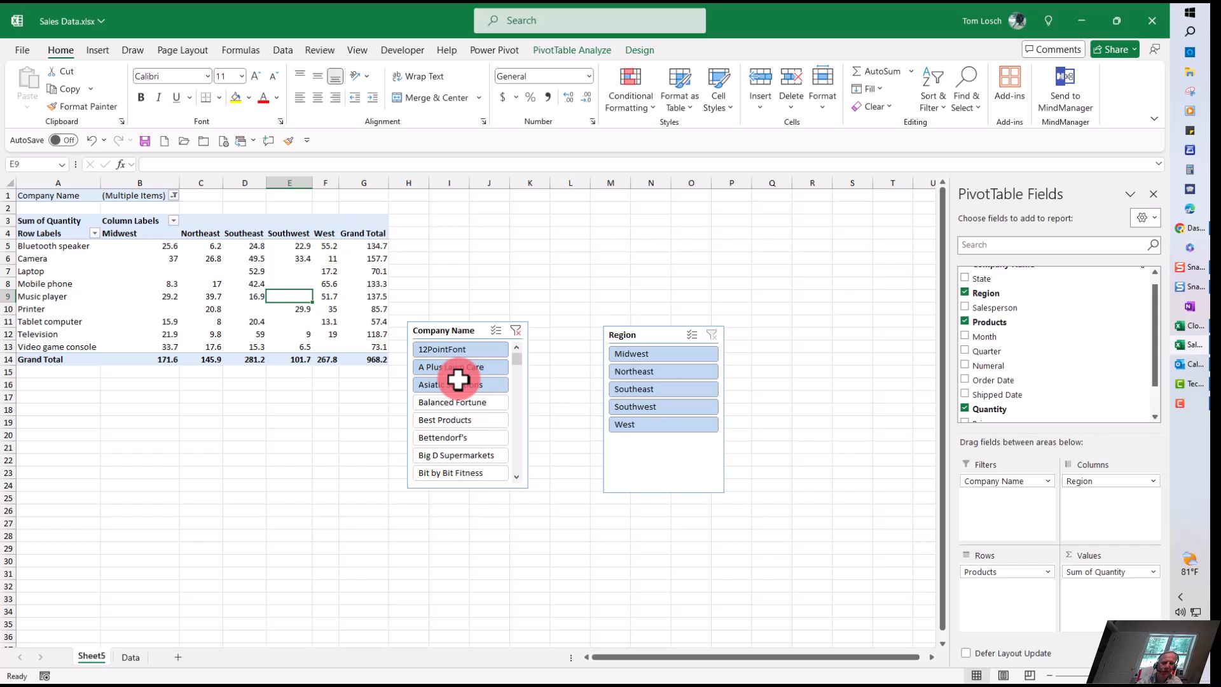
Step: Show the PivotTable's report filter pages for Company Name, creating a separate sheet for each filtered company
click(591, 52)
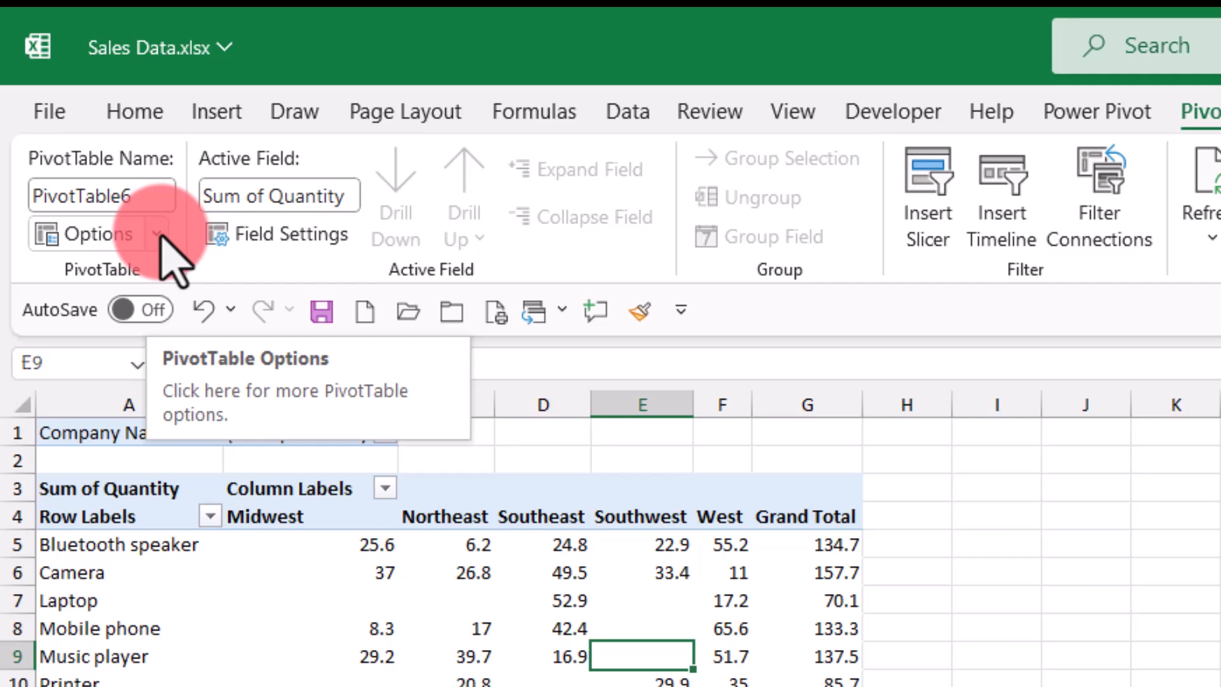
click(157, 234)
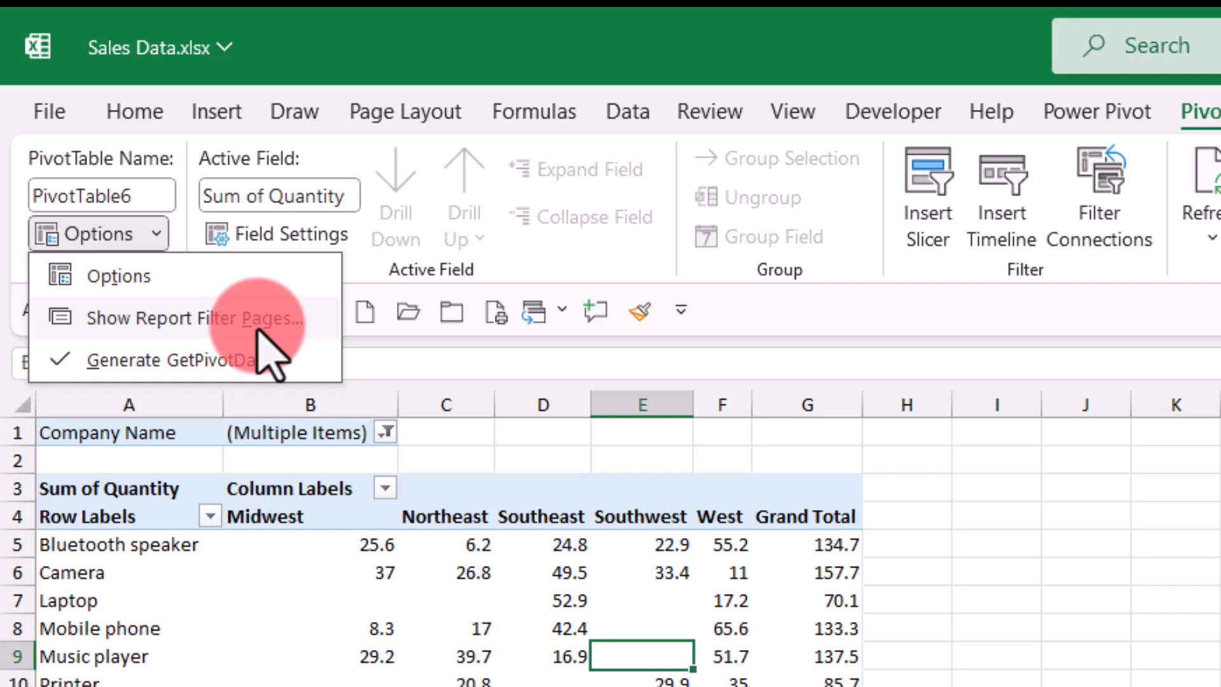
click(283, 322)
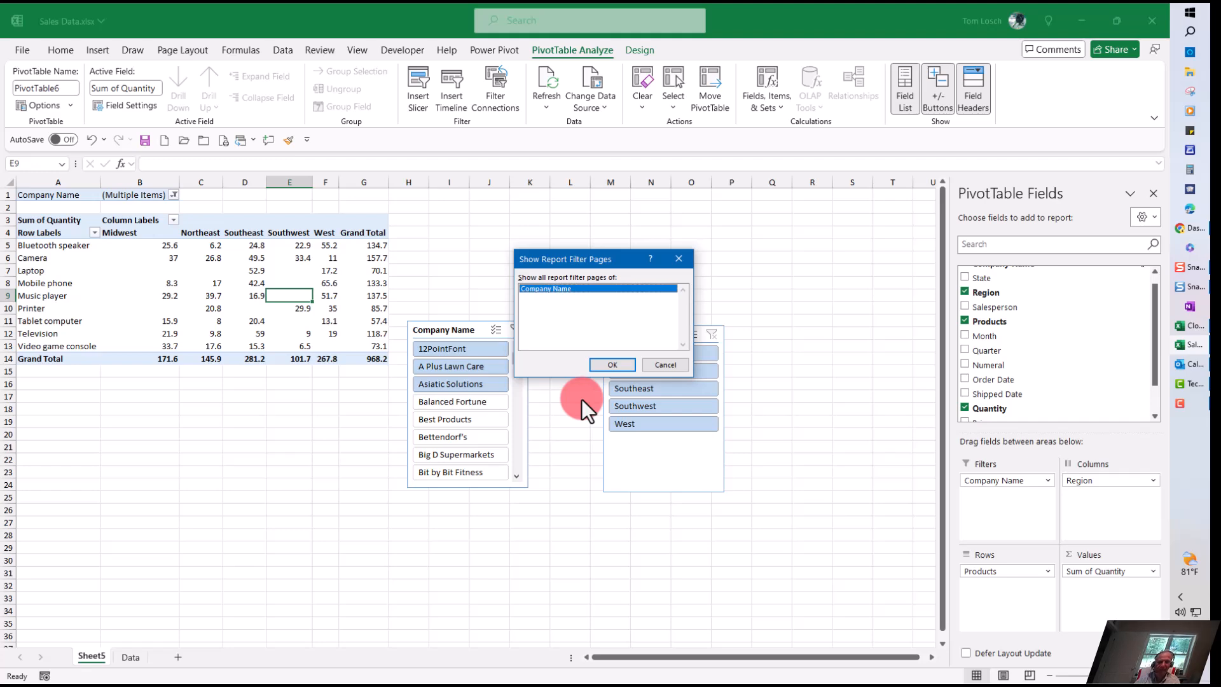
key(Return)
Step: Review the 12PointFont, A Plus Lawn Care and Asiatic Solutions sheets to compare each company's PivotTable
click(90, 654)
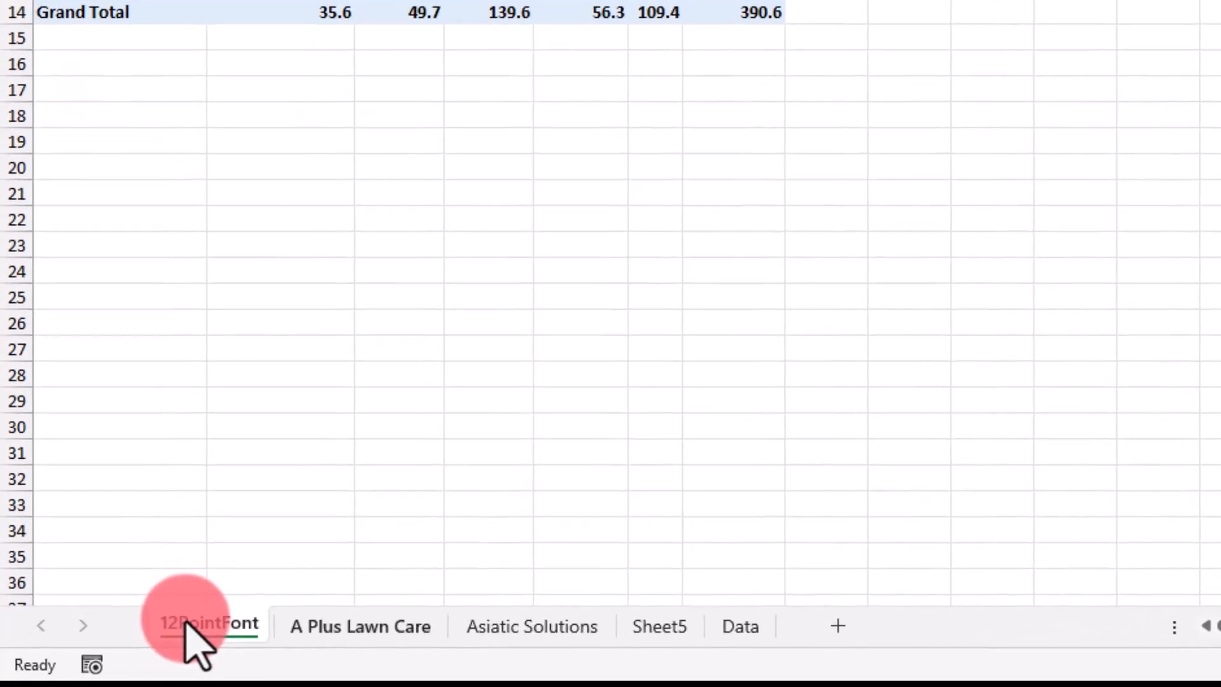
click(248, 642)
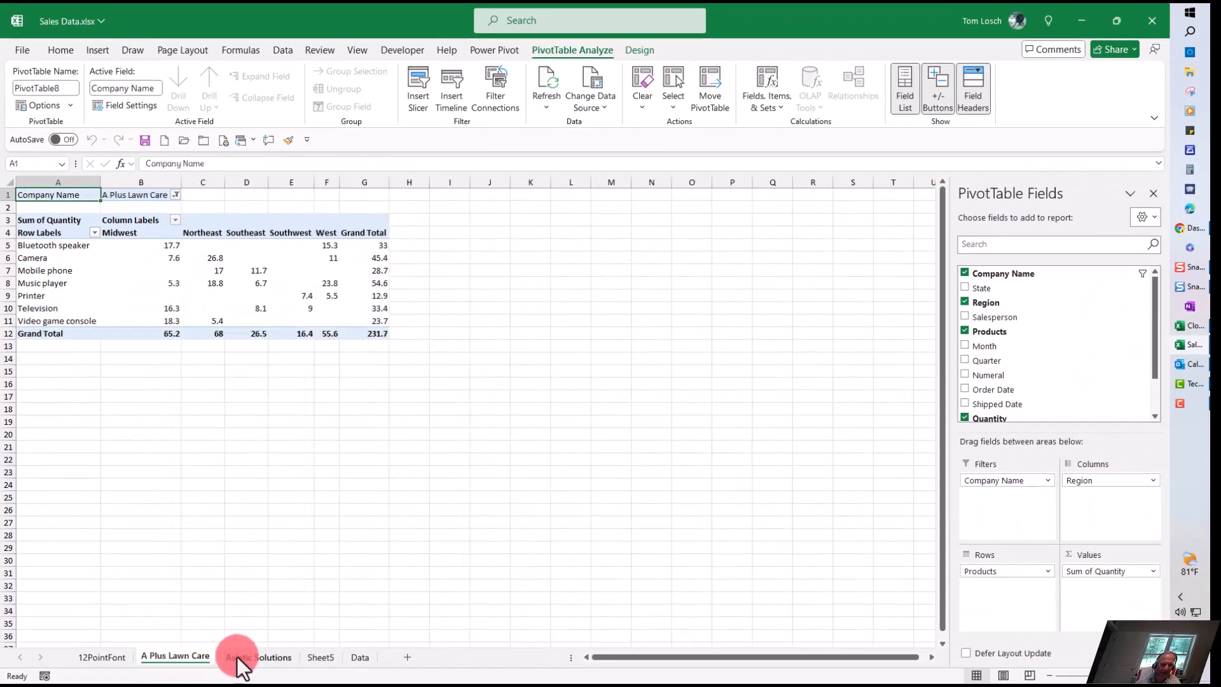
click(238, 657)
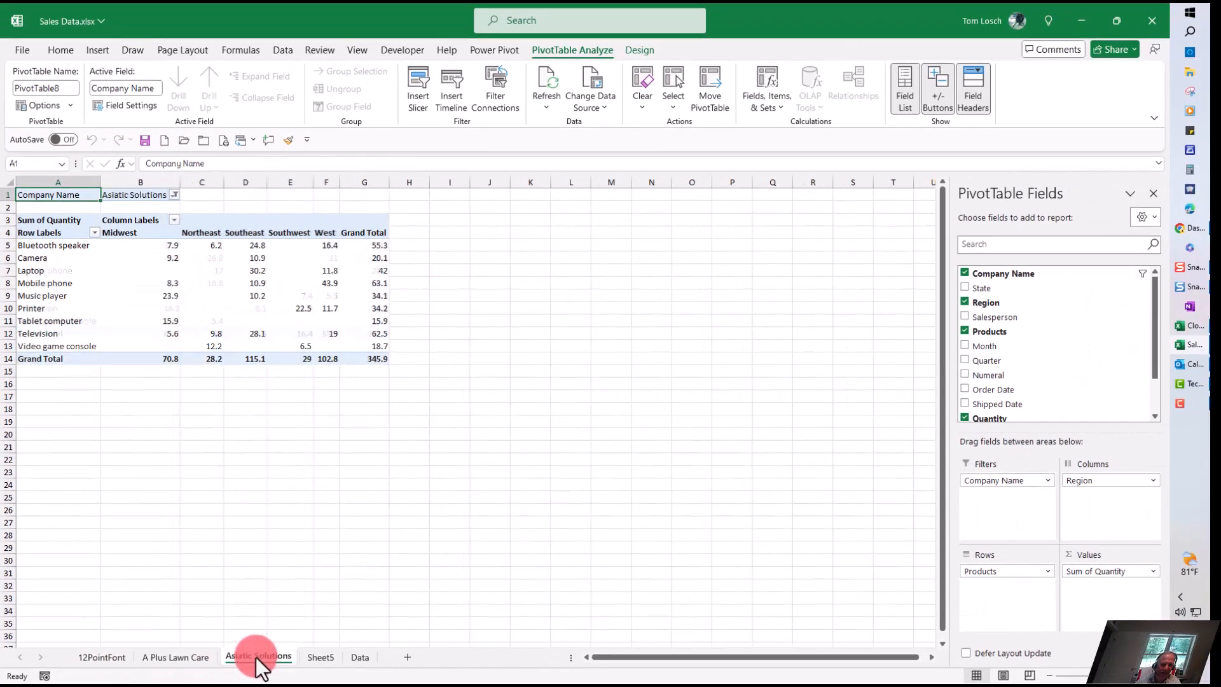
click(155, 659)
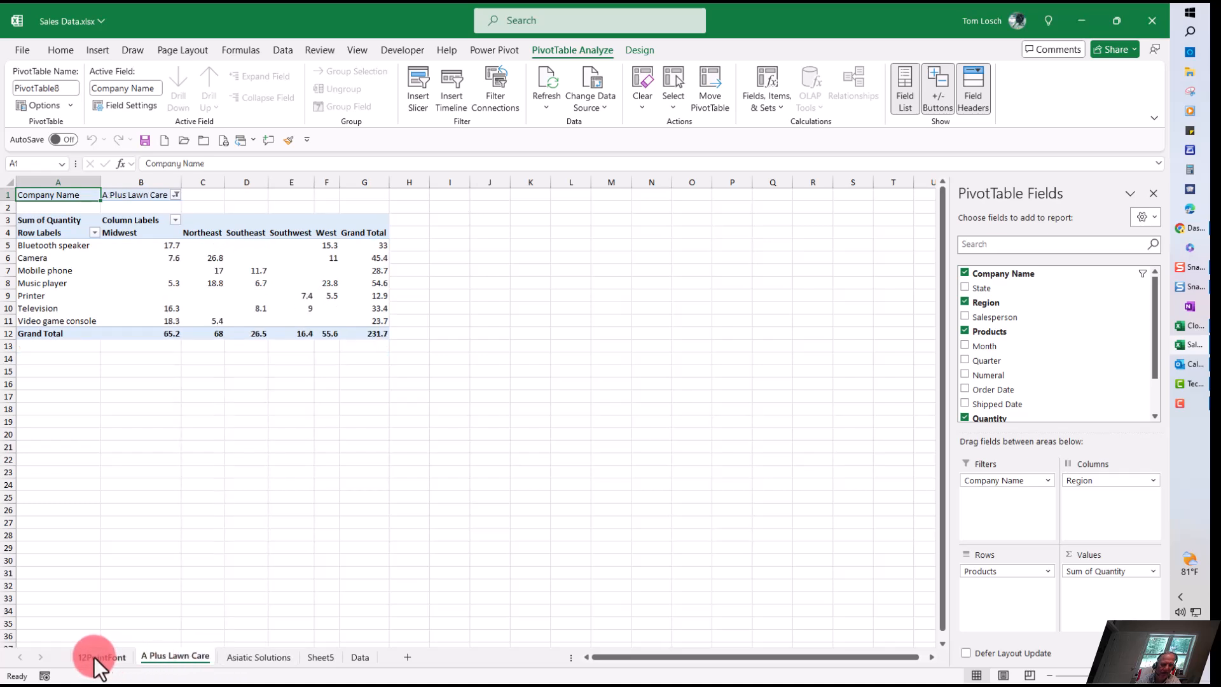
click(100, 657)
click(162, 658)
click(251, 659)
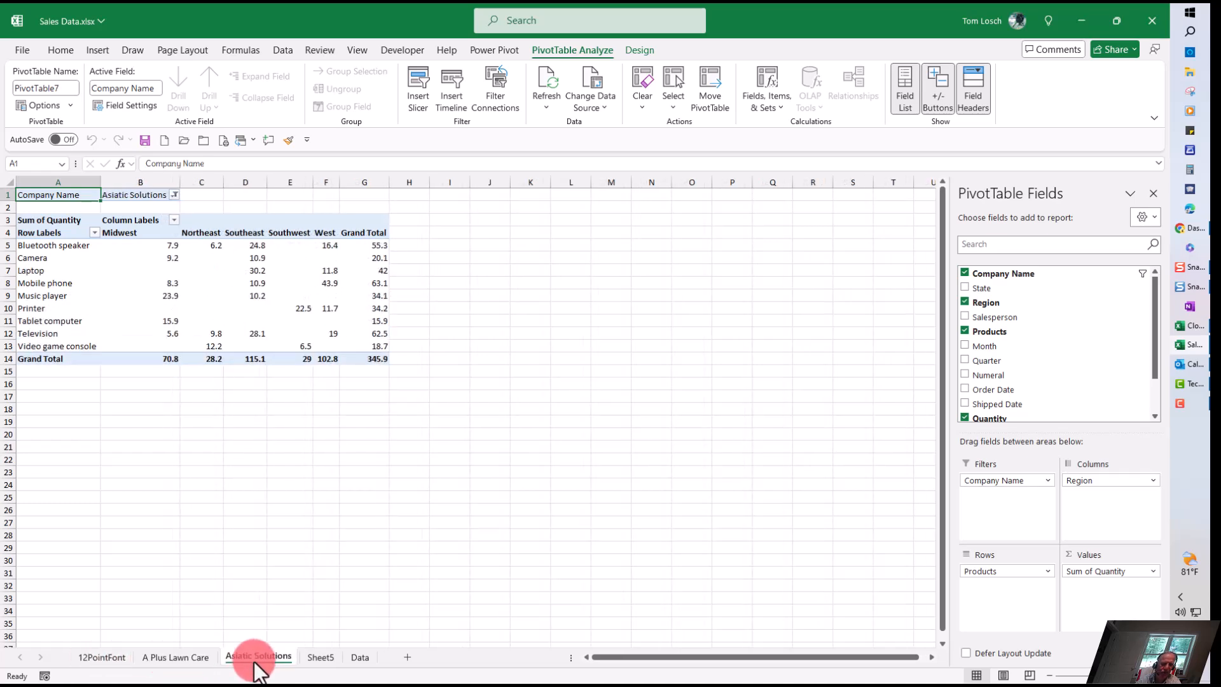